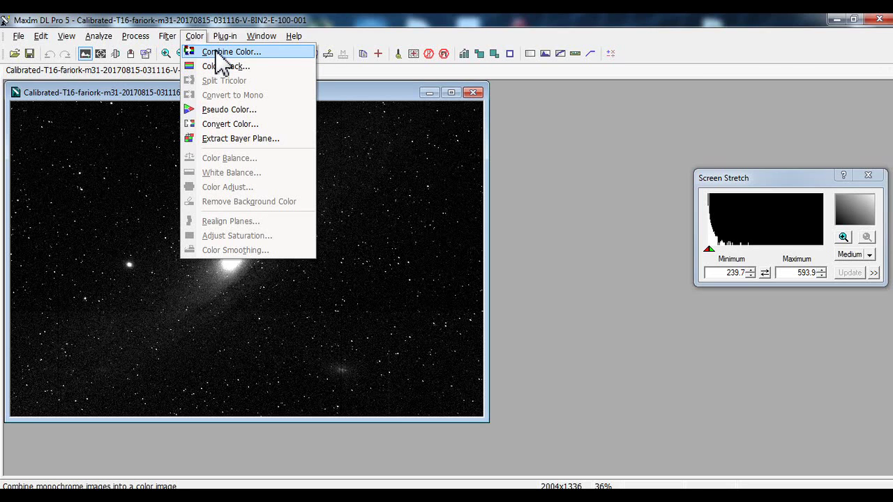
pyautogui.click(221, 53)
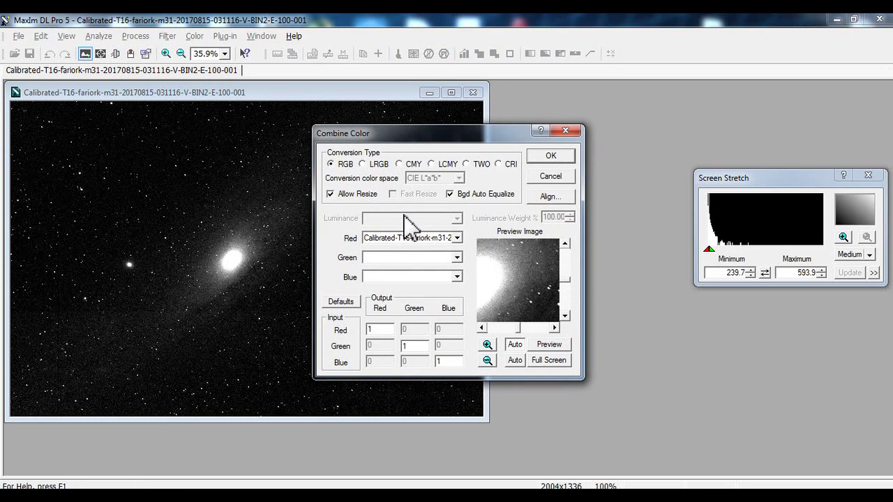
pyautogui.click(367, 167)
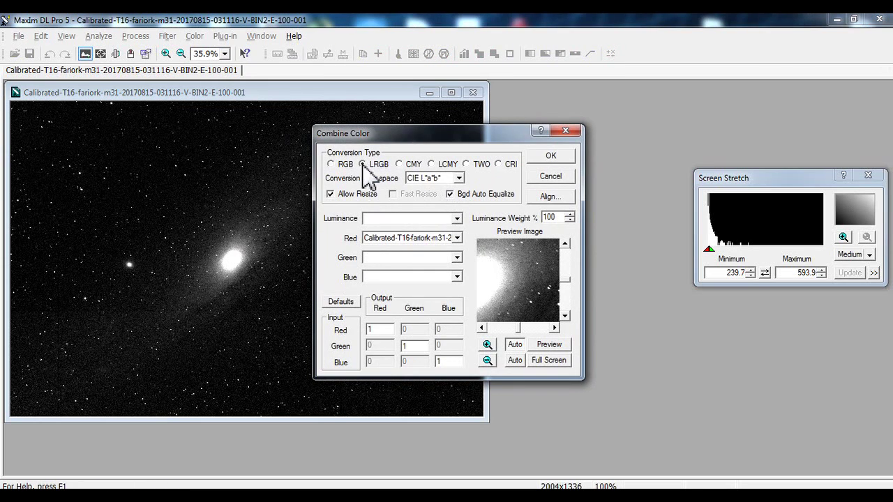
pyautogui.click(457, 219)
pyautogui.click(457, 218)
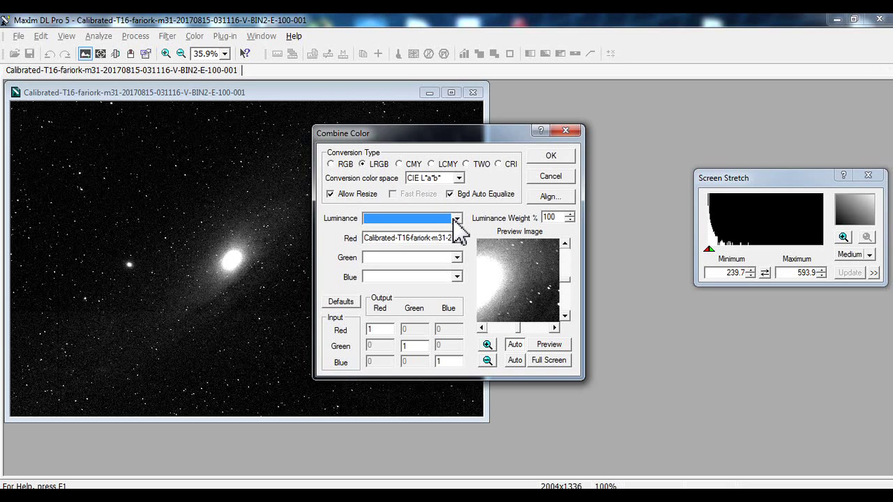
pyautogui.click(549, 177)
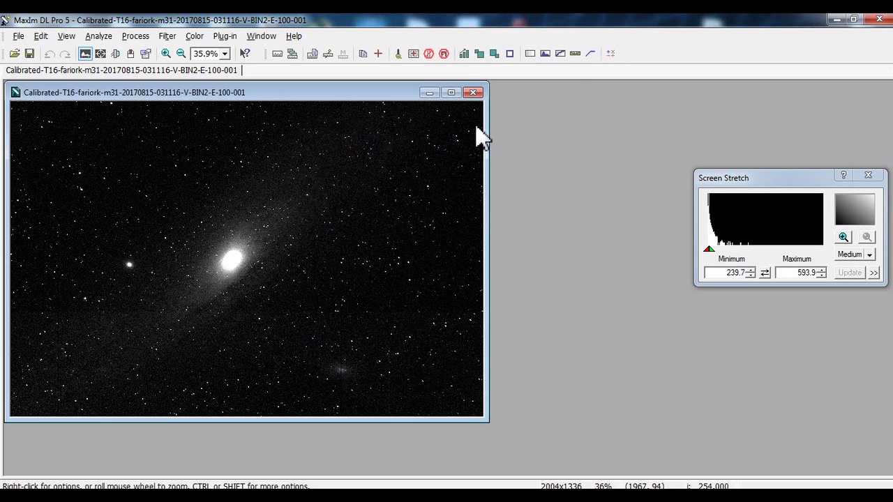
# Step: Close the M31 image and open M77-005L from the luminância folder inside m77 in Windows Explorer
pyautogui.click(473, 92)
pyautogui.click(101, 489)
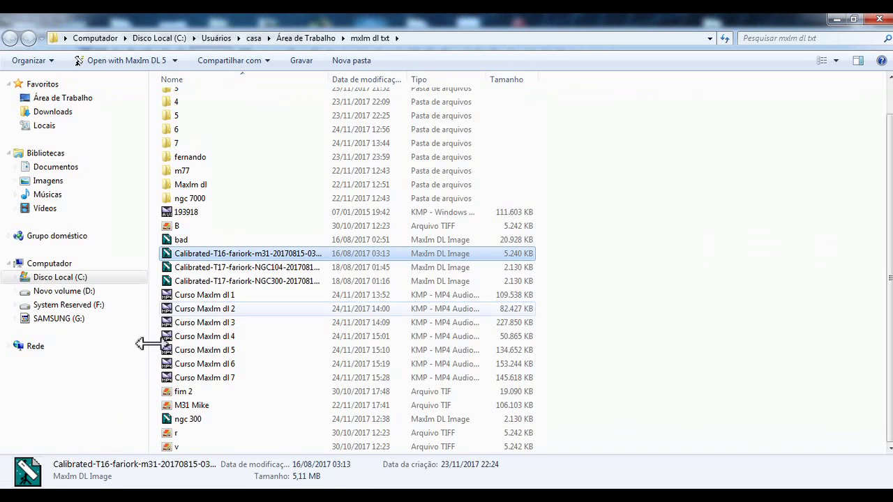
pyautogui.doubleClick(203, 172)
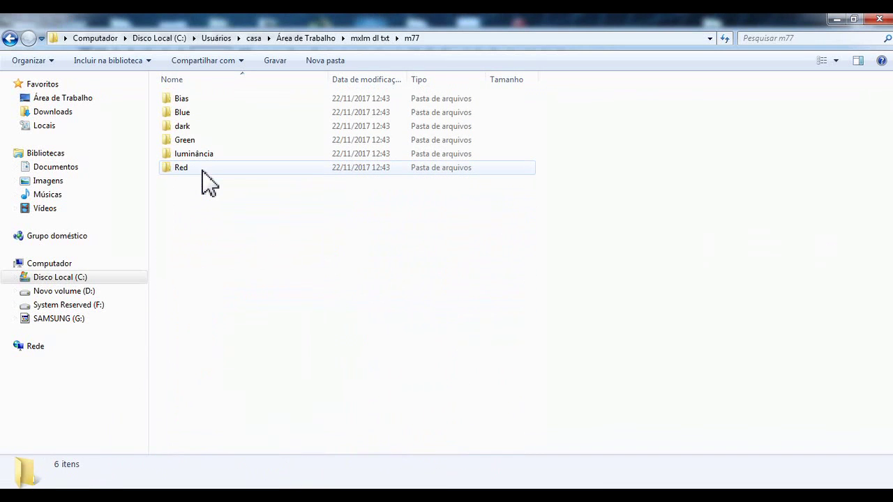
pyautogui.doubleClick(203, 155)
pyautogui.moveTo(201, 154); pyautogui.dragTo(245, 167)
pyautogui.hotkey('alt', 'Tab')
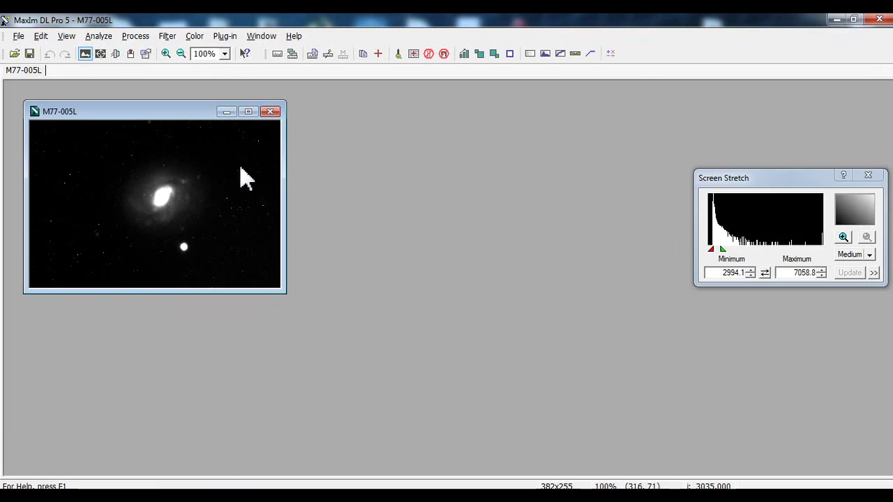
# Step: Open the green-filter frame M77-005G from the Green folder of m77
pyautogui.click(101, 489)
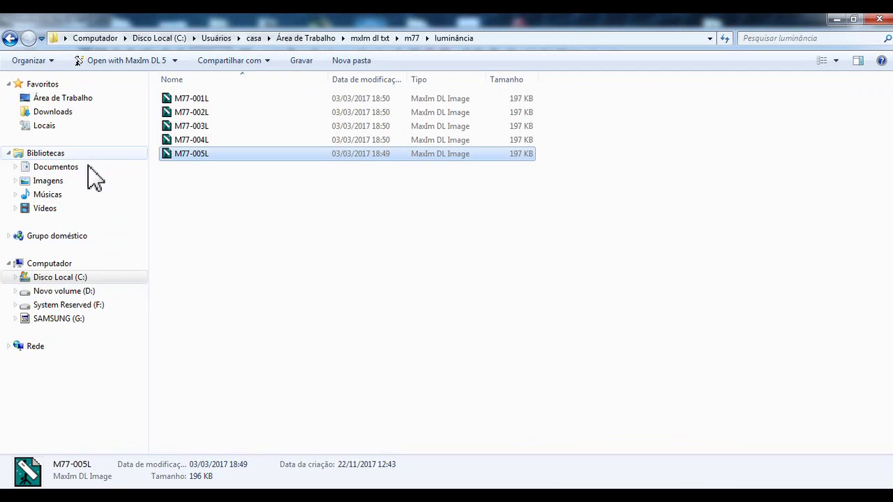
pyautogui.click(11, 41)
pyautogui.doubleClick(189, 142)
pyautogui.doubleClick(190, 152)
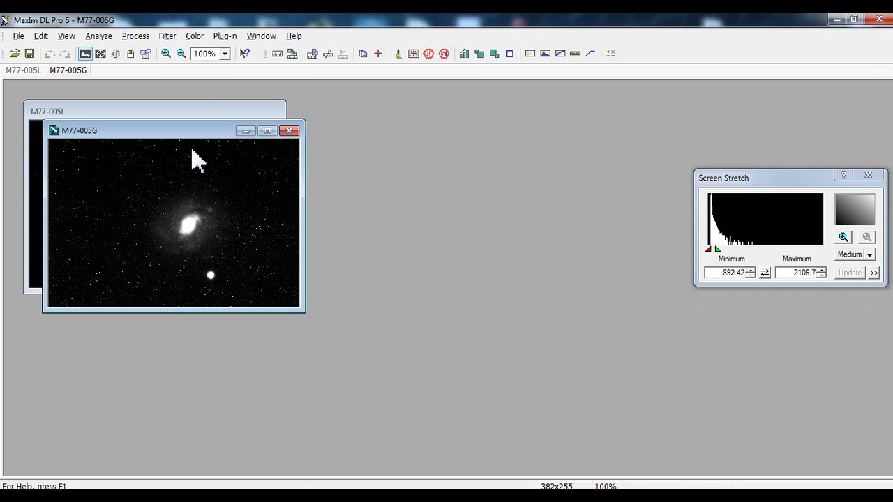
# Step: Open the blue-filter frame M77-002B from the Blue folder of m77
pyautogui.click(21, 485)
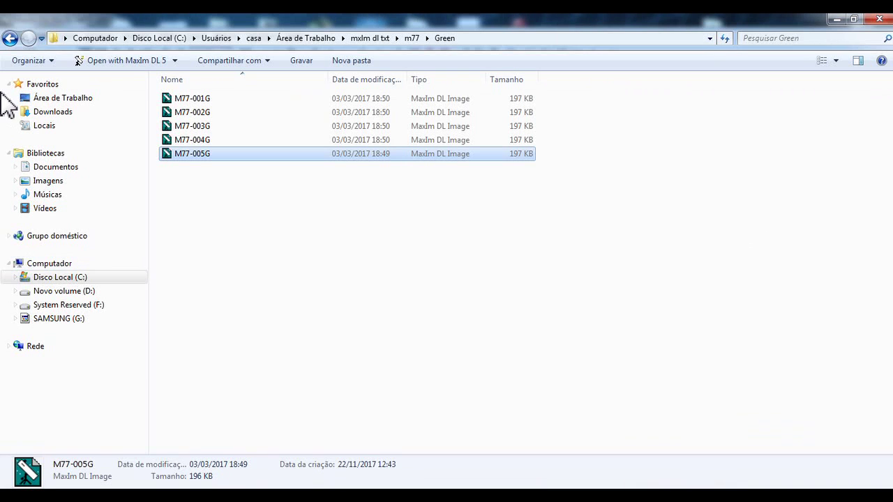
pyautogui.click(11, 42)
pyautogui.doubleClick(182, 116)
pyautogui.doubleClick(183, 115)
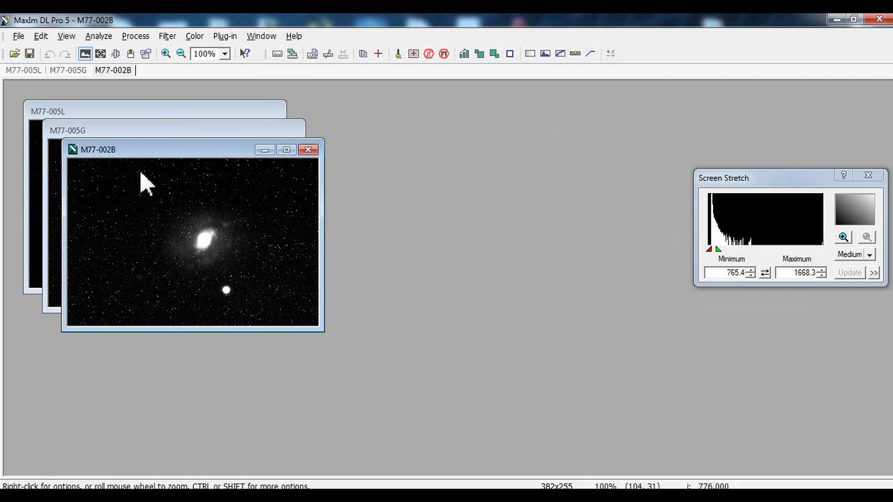
# Step: Open the red-filter frame M77-004R from the Red folder of m77
pyautogui.click(21, 485)
pyautogui.click(11, 39)
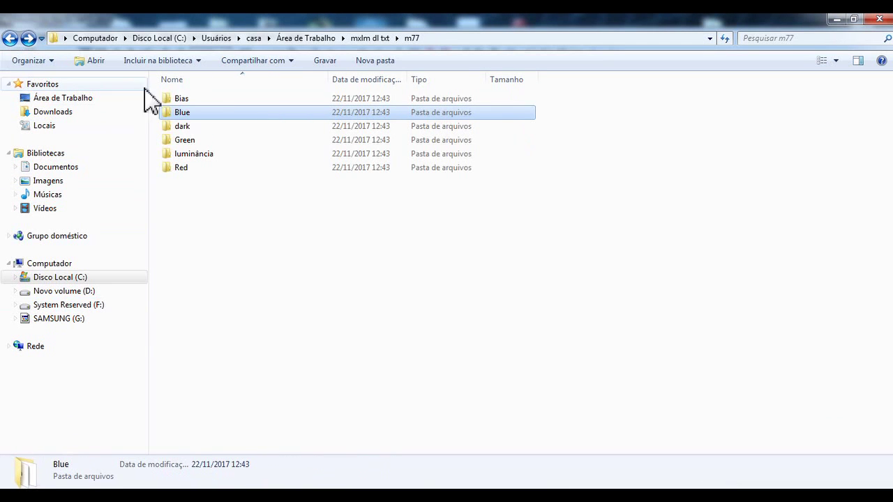
pyautogui.doubleClick(195, 169)
pyautogui.doubleClick(194, 141)
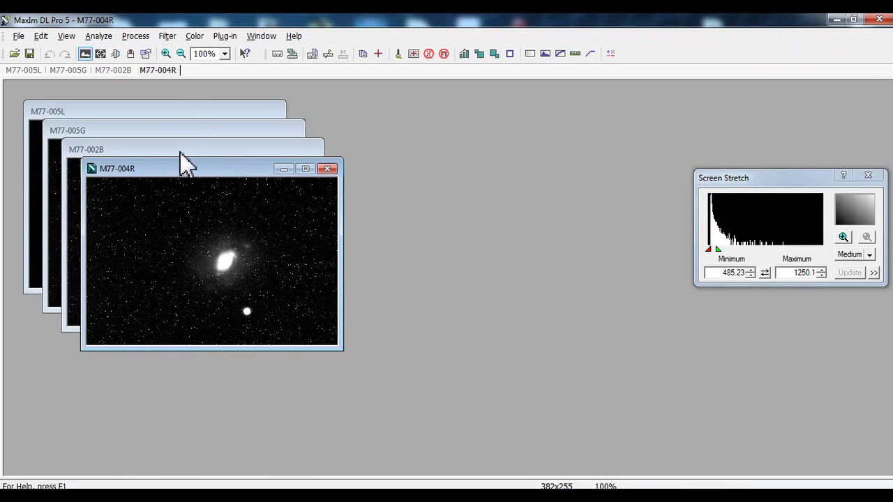
pyautogui.click(194, 36)
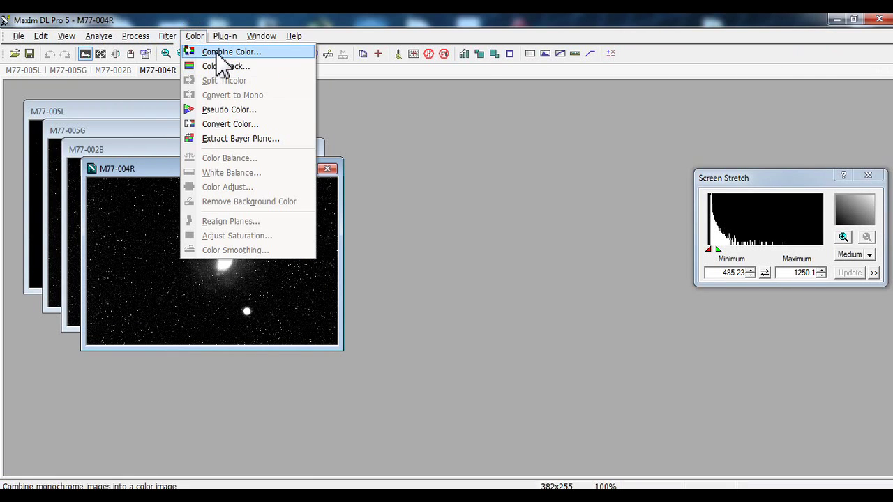
pyautogui.click(221, 53)
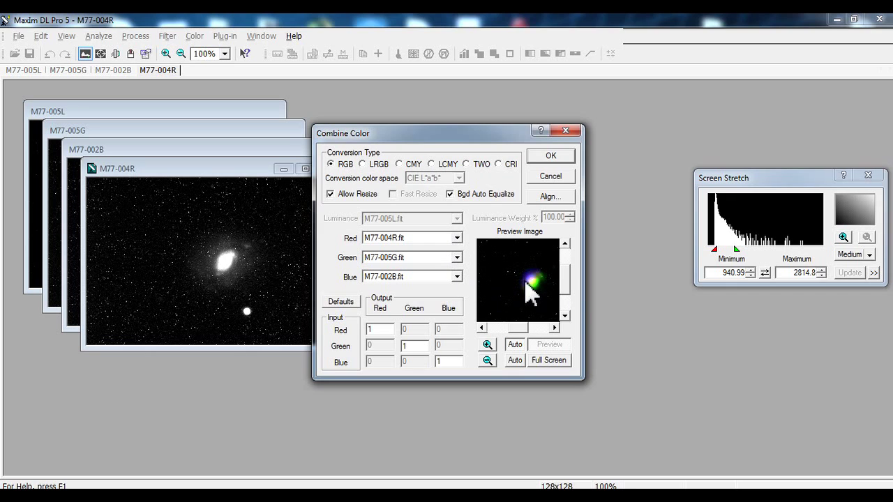
pyautogui.click(548, 183)
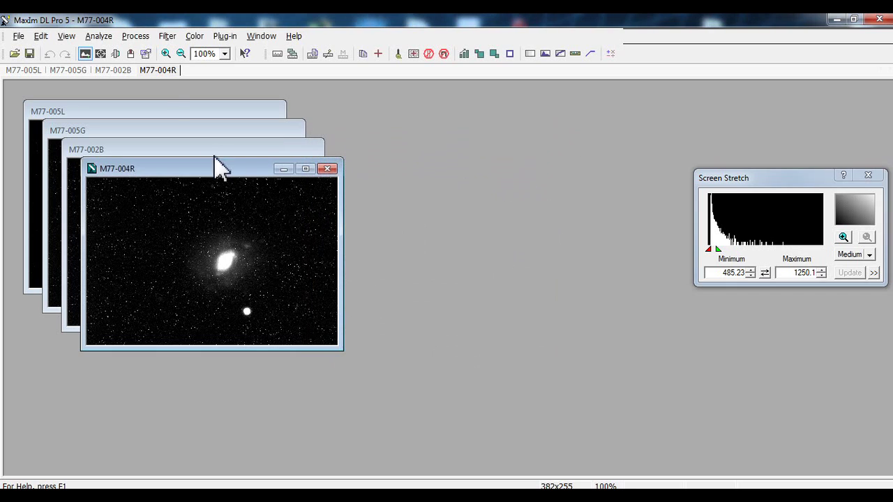
# Step: Start Combine Color with the LRGB conversion type and align the four M77 frames by automatic star matching
pyautogui.click(168, 36)
pyautogui.moveTo(194, 36)
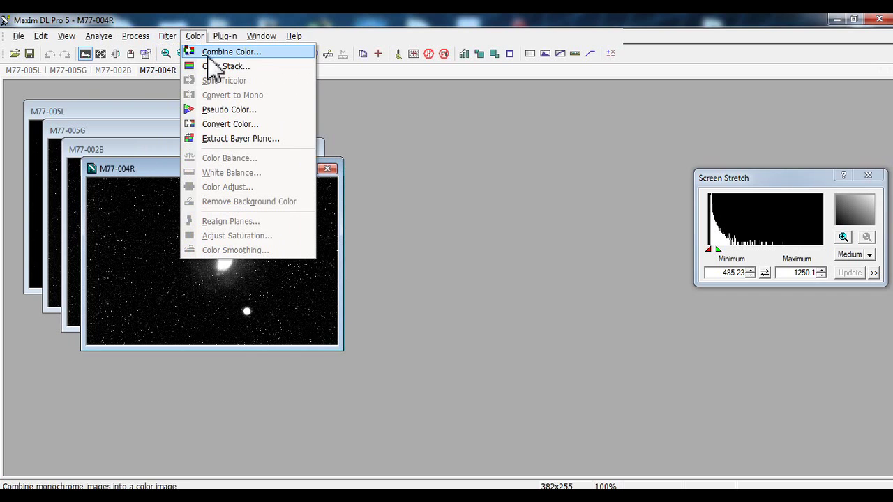
pyautogui.click(199, 53)
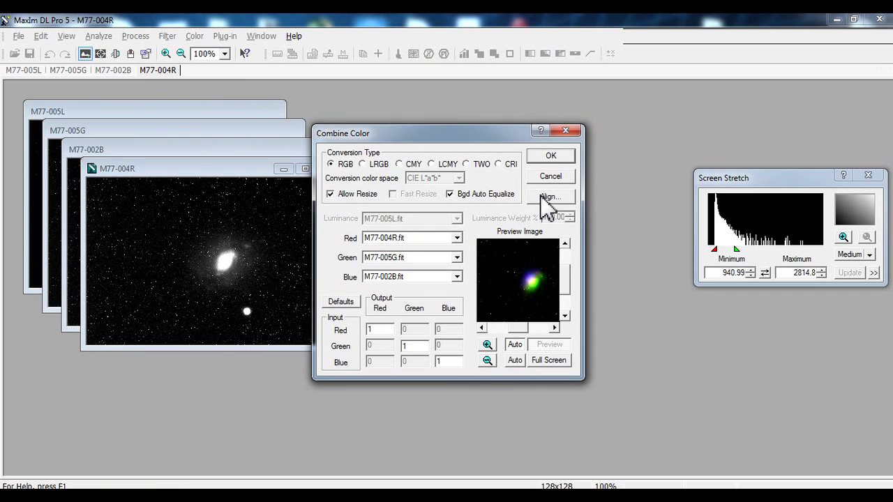
pyautogui.click(374, 167)
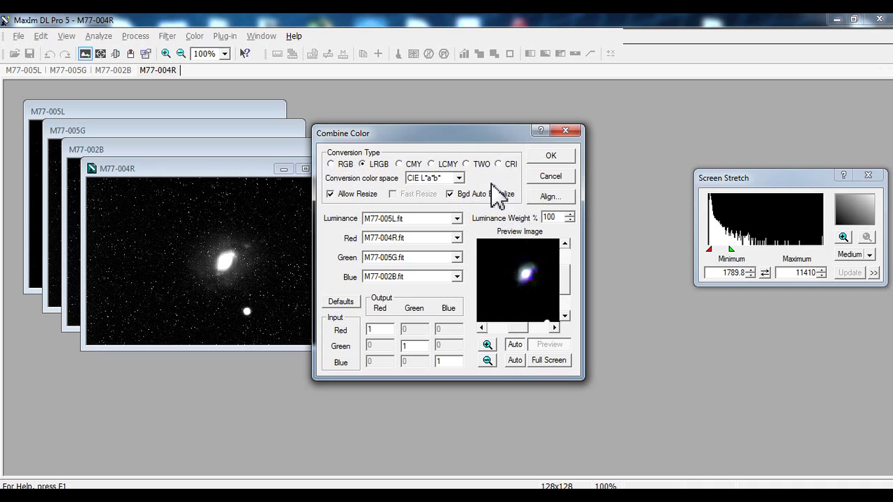
pyautogui.click(549, 198)
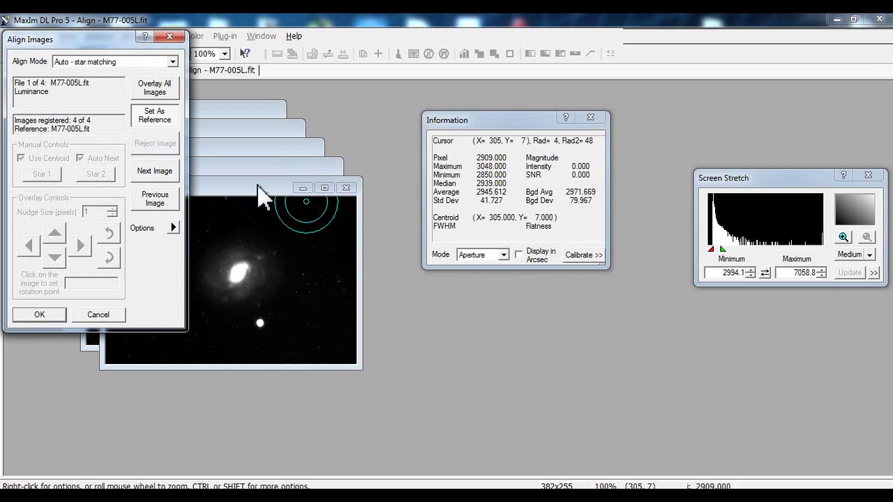
pyautogui.click(63, 313)
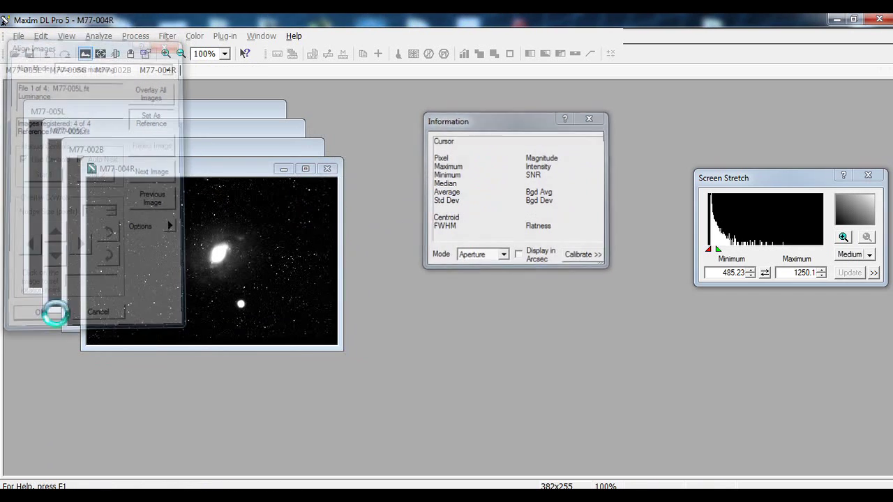
# Step: Check the galaxy in the combine preview and create the LRGB image from the aligned M77 frames
pyautogui.click(532, 328)
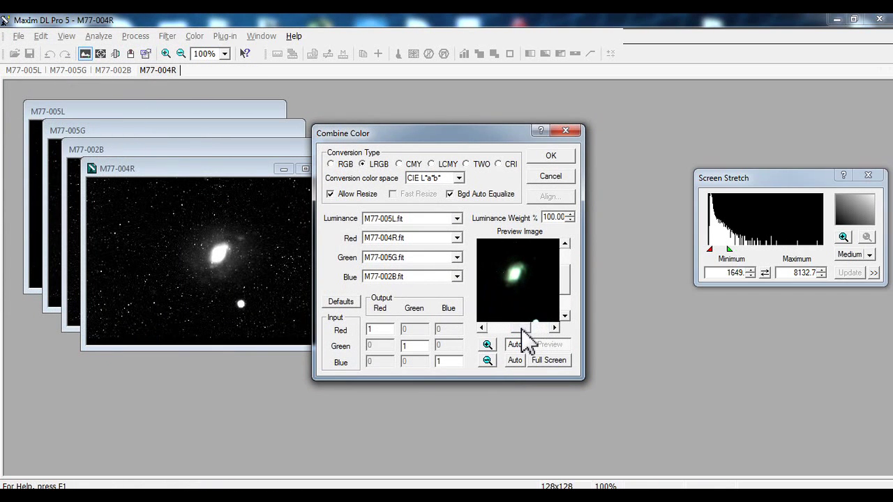
pyautogui.click(520, 328)
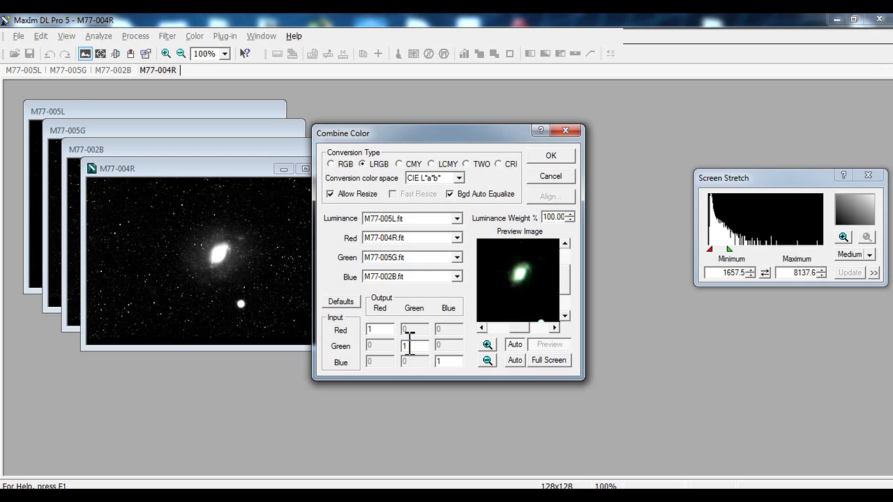
pyautogui.click(558, 155)
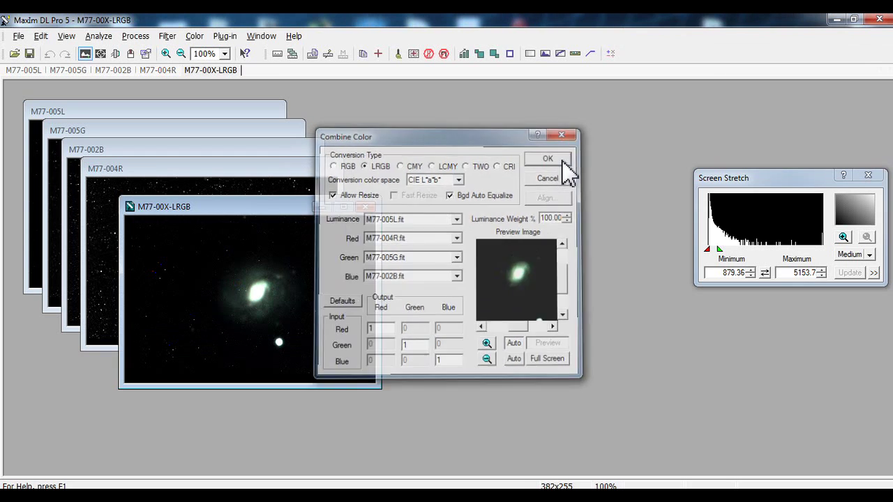
# Step: Enlarge the combined image to 281% and set its screen stretch maximum to about 6420
pyautogui.scroll(1, 313, 309)
pyautogui.scroll(2, 286, 342)
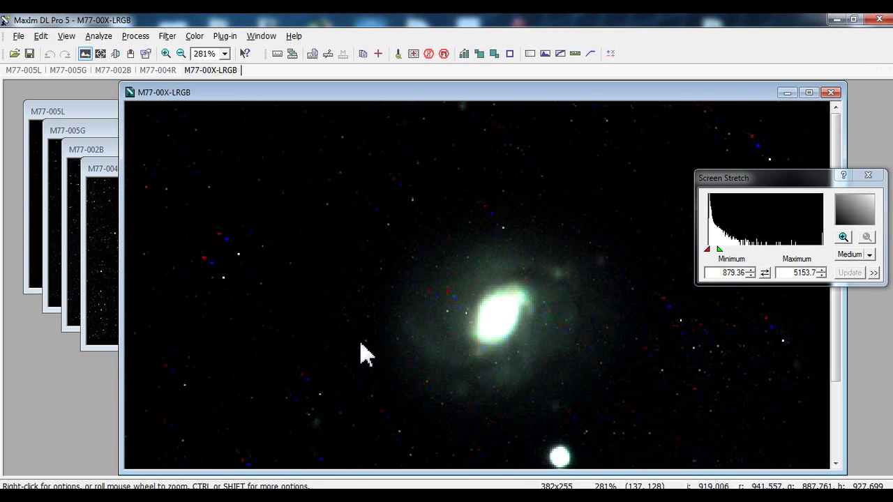
pyautogui.moveTo(719, 249)
pyautogui.mouseDown()
pyautogui.moveTo(736, 265)
pyautogui.moveTo(727, 267)
pyautogui.moveTo(868, 264)
pyautogui.moveTo(706, 252)
pyautogui.moveTo(722, 252)
pyautogui.mouseUp()
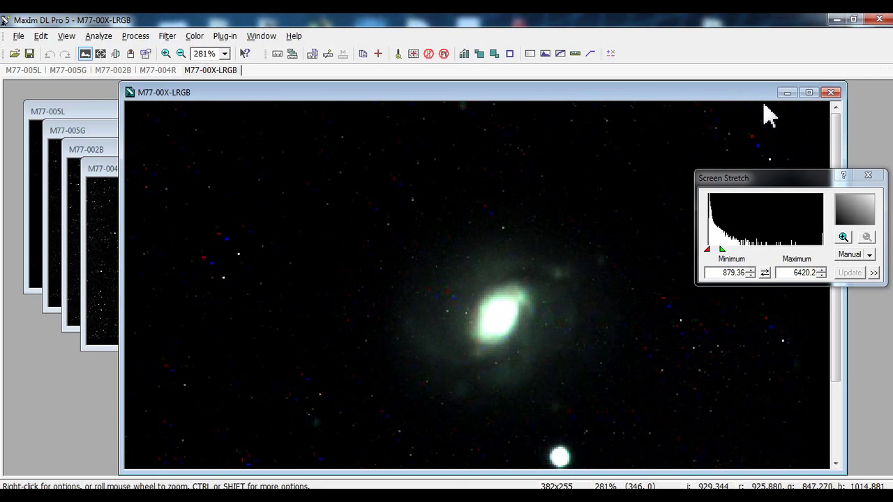
# Step: Close the combined LRGB image and all the M77 source frames without saving any changes
pyautogui.click(830, 93)
pyautogui.click(456, 291)
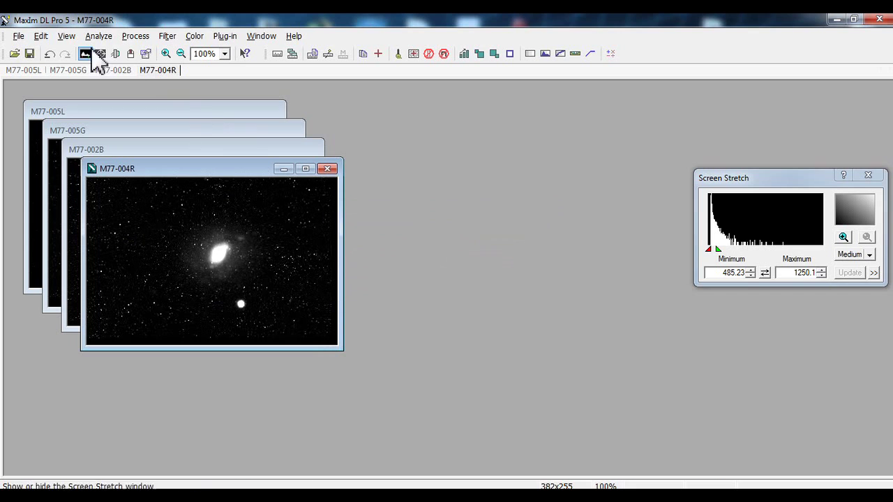
pyautogui.click(18, 36)
pyautogui.click(72, 114)
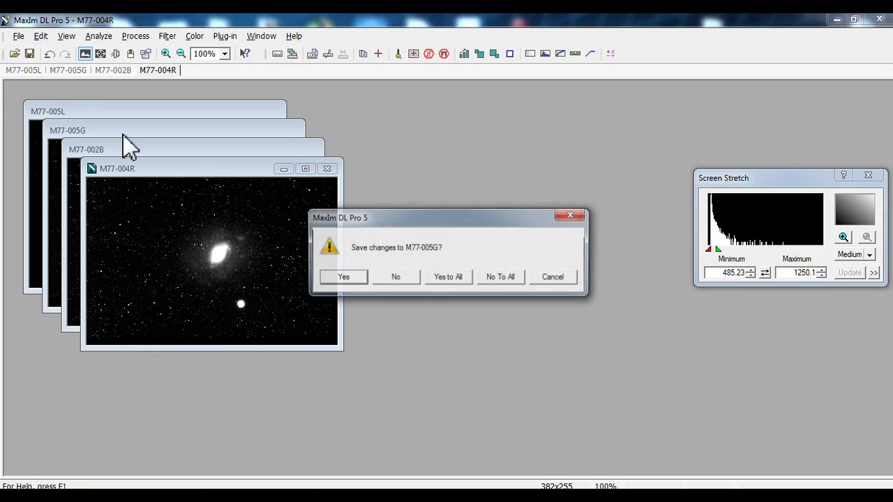
pyautogui.click(501, 277)
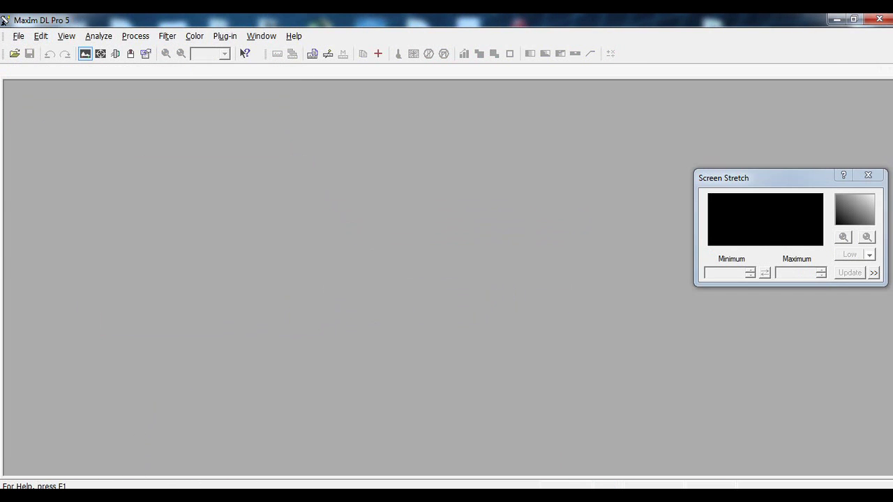
# Step: Open the first hydrogen-alpha frame, ngc 7000-Ha-20171107@192428, from the Ha 1200 folder inside ngc 7000 in Windows Explorer
pyautogui.click(136, 495)
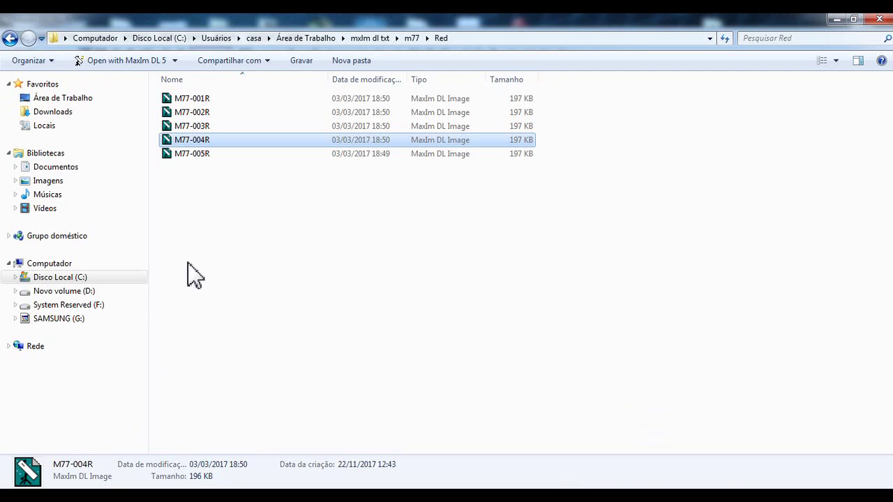
pyautogui.click(410, 39)
pyautogui.click(380, 38)
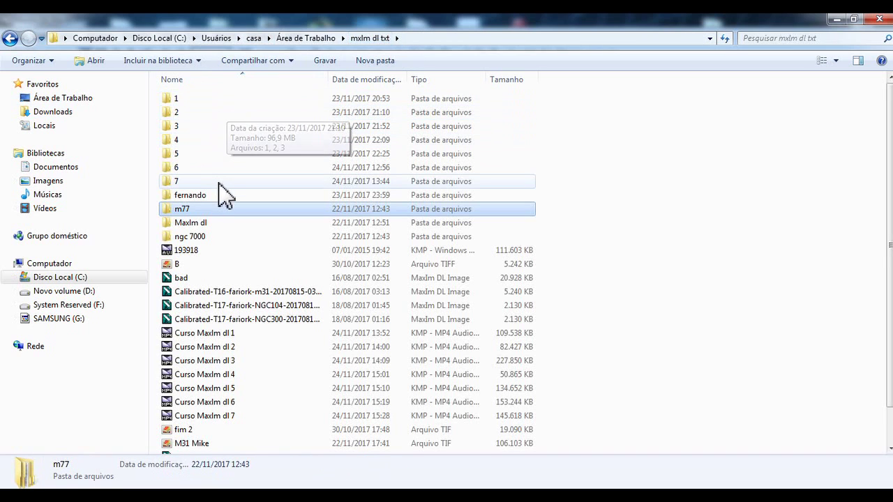
pyautogui.doubleClick(210, 238)
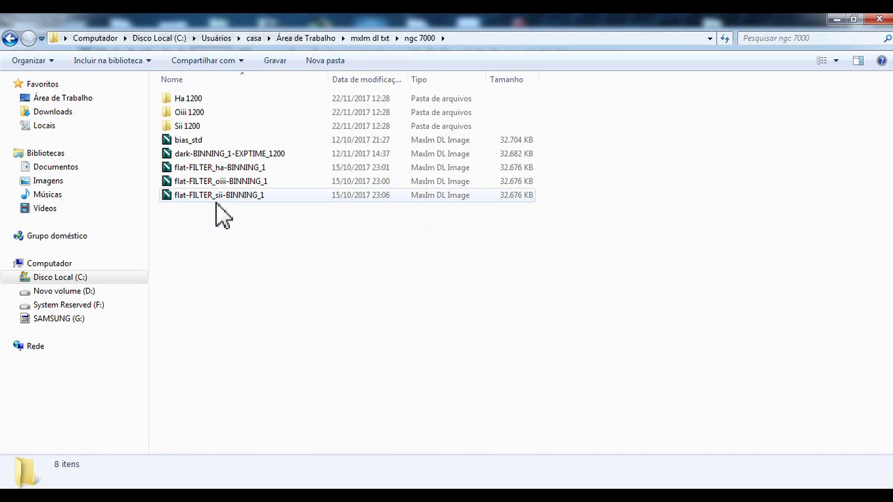
pyautogui.doubleClick(195, 100)
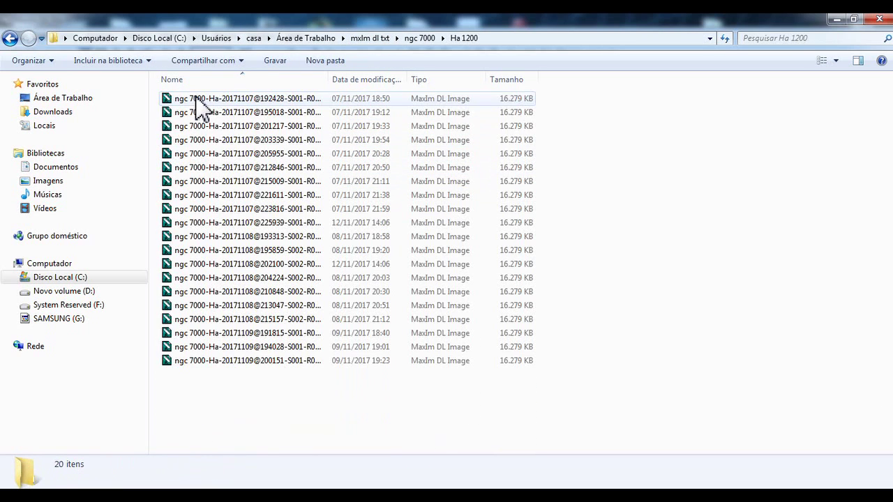
pyautogui.doubleClick(205, 101)
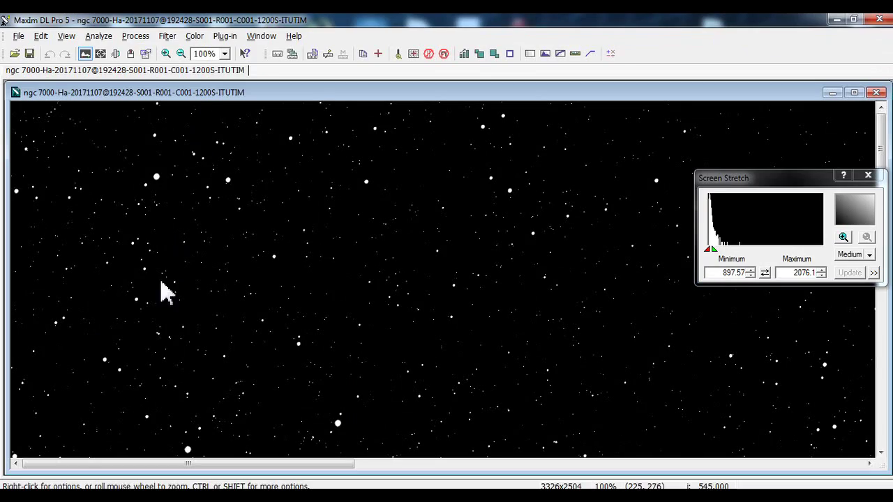
# Step: Open the oxygen frame ngc 7000-2-S001-R002-C001-Oiii from the Oiii 1200 folder
pyautogui.hotkey('alt', 'Tab')
pyautogui.click(12, 37)
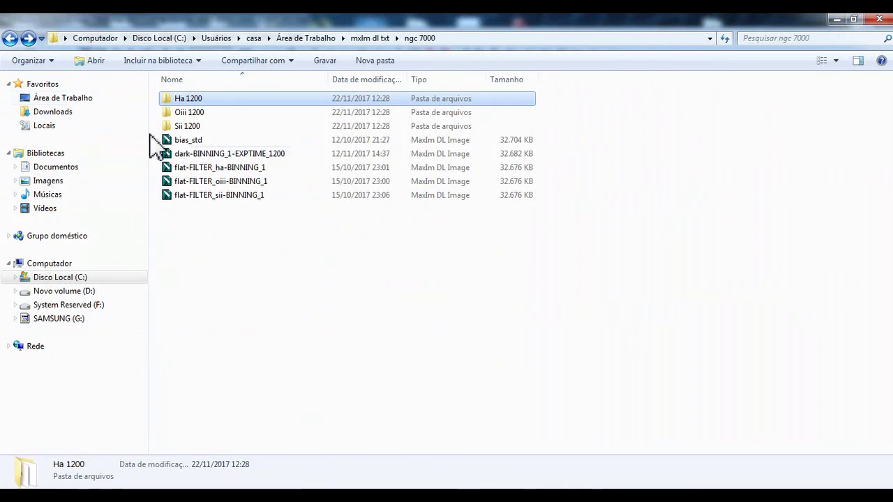
pyautogui.doubleClick(205, 119)
pyautogui.doubleClick(202, 115)
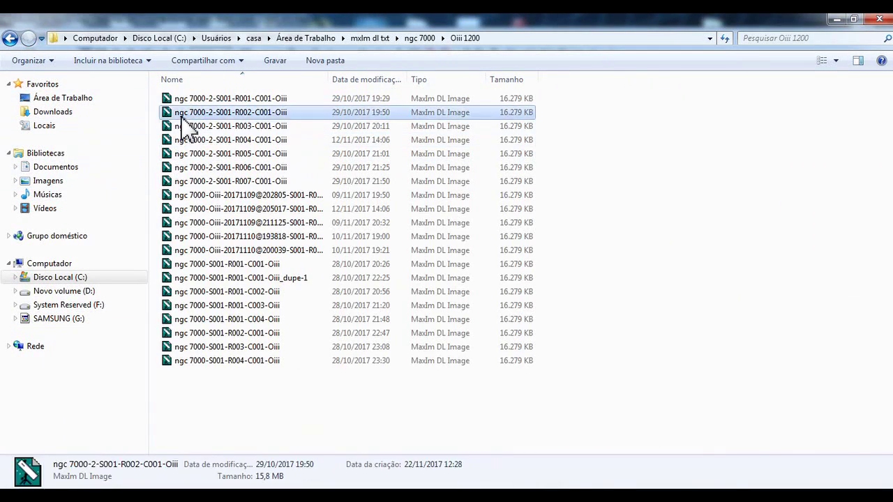
# Step: Open the sulphur frame ngc 7000-2-S001-R003-C001-Sii from the Sii 1200 folder and reduce its view to 28.1%
pyautogui.hotkey('alt', 'Tab')
pyautogui.click(10, 37)
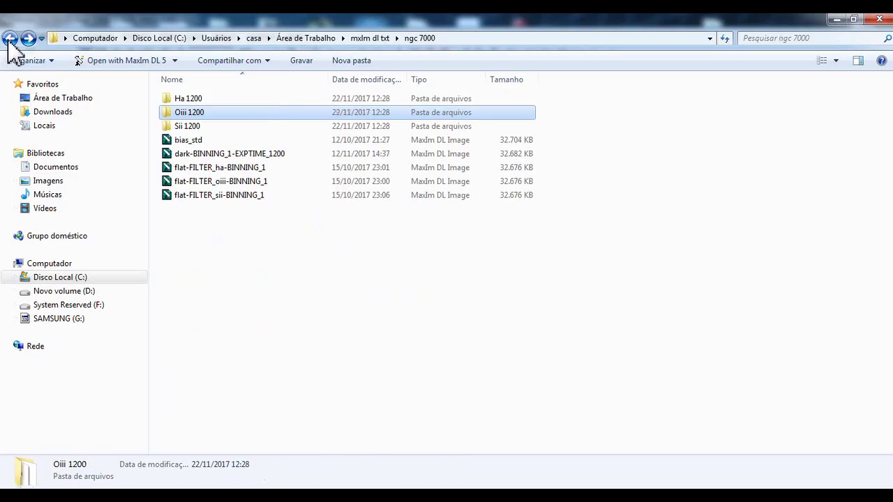
pyautogui.doubleClick(187, 126)
pyautogui.doubleClick(199, 127)
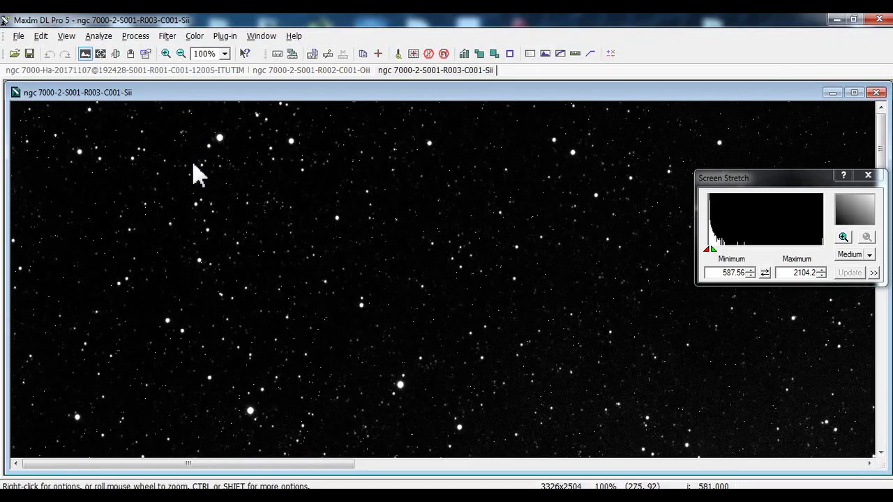
pyautogui.scroll(-2, 216, 218)
pyautogui.scroll(1, 226, 224)
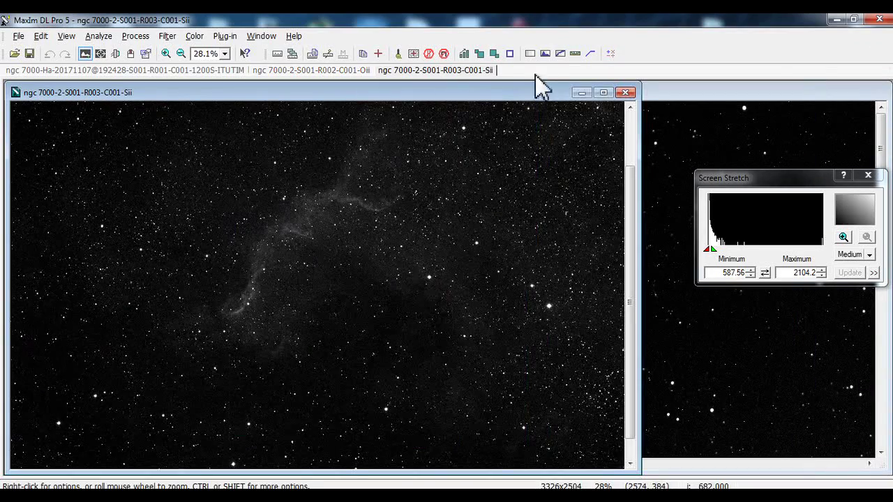
# Step: Set up an RGB color combination of the NGC 7000 frames with Ha as red, Sii as green and Oiii as blue
pyautogui.click(226, 36)
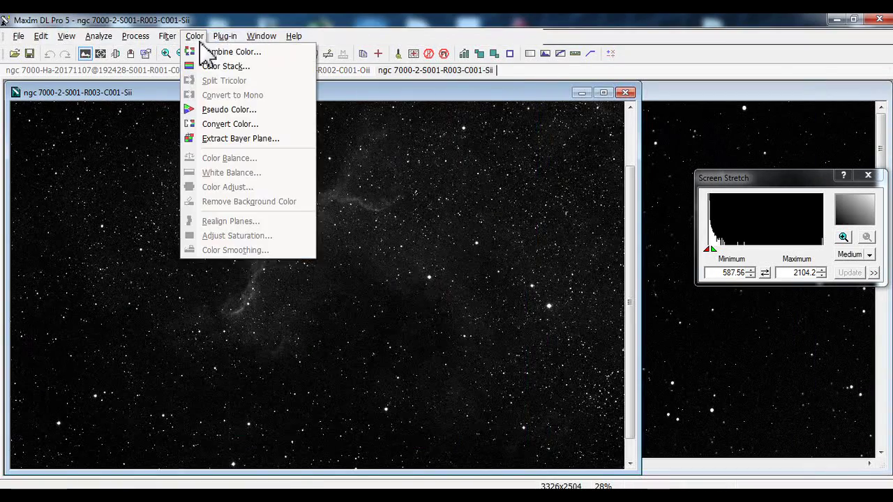
pyautogui.click(227, 52)
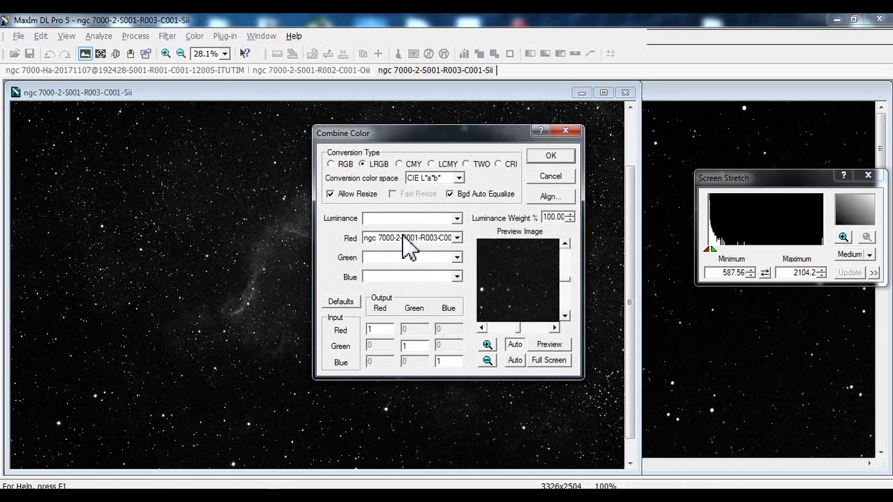
pyautogui.click(346, 164)
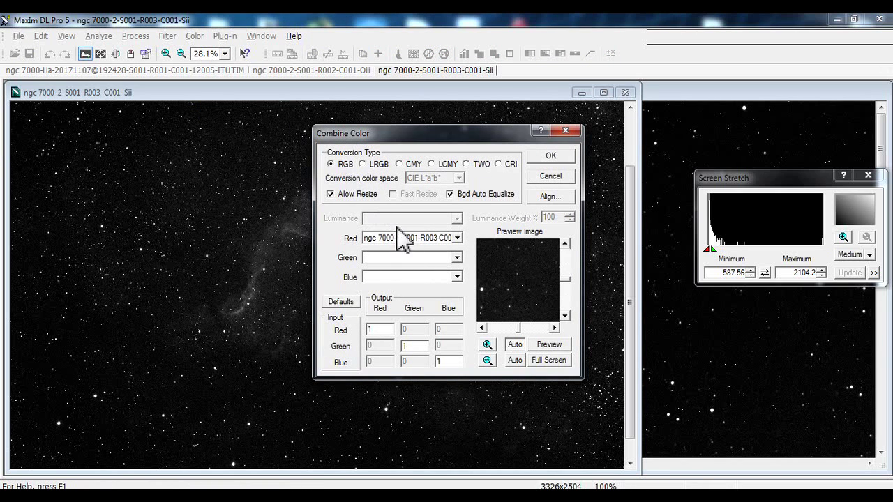
pyautogui.click(448, 256)
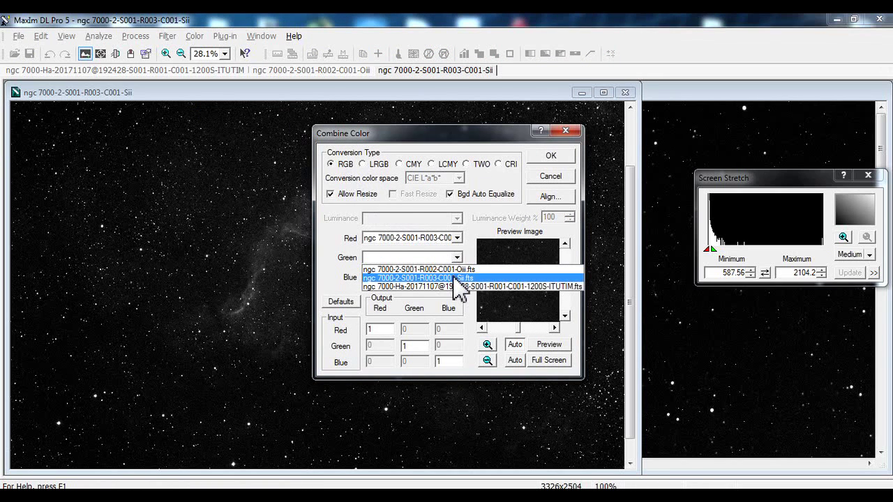
pyautogui.click(457, 277)
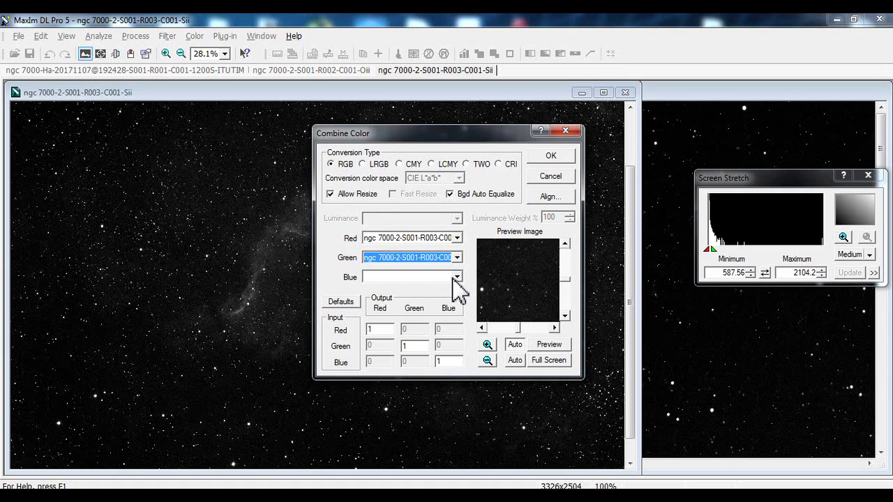
pyautogui.click(453, 277)
pyautogui.click(449, 288)
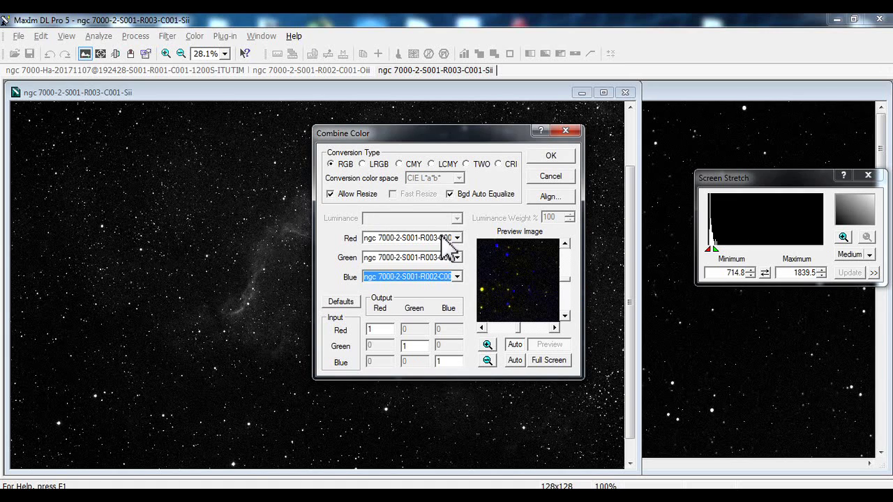
pyautogui.click(447, 239)
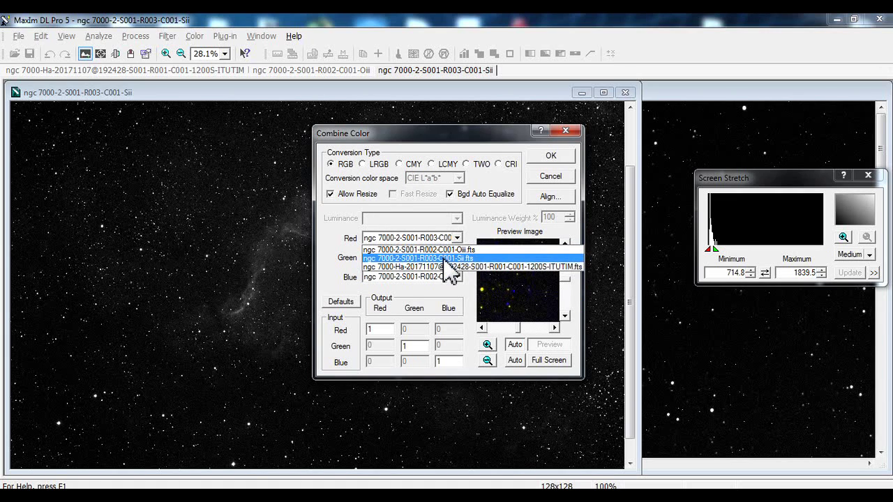
pyautogui.click(446, 266)
pyautogui.click(455, 258)
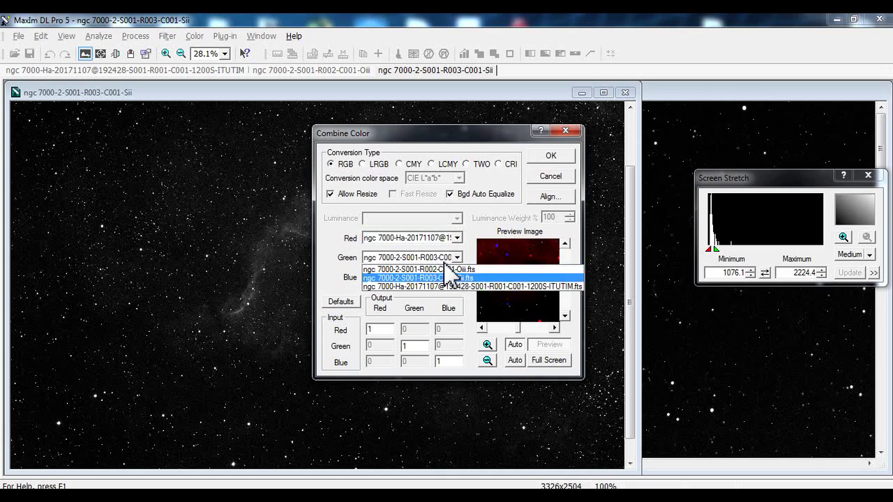
pyautogui.click(436, 277)
pyautogui.click(436, 277)
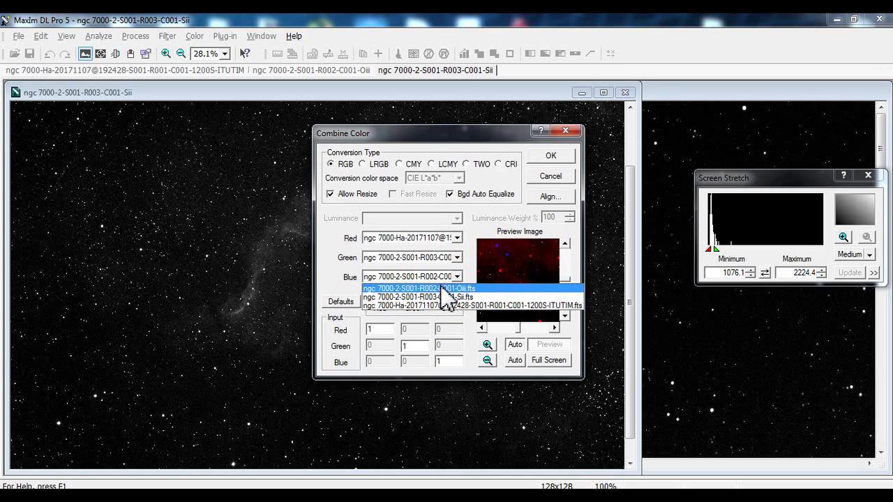
pyautogui.click(444, 288)
pyautogui.click(457, 257)
pyautogui.click(419, 273)
pyautogui.click(457, 277)
pyautogui.click(440, 285)
# Step: Reassign the combine channels with the Oiii frame as red, the Ha frame as green and the Sii frame as blue
pyautogui.click(456, 258)
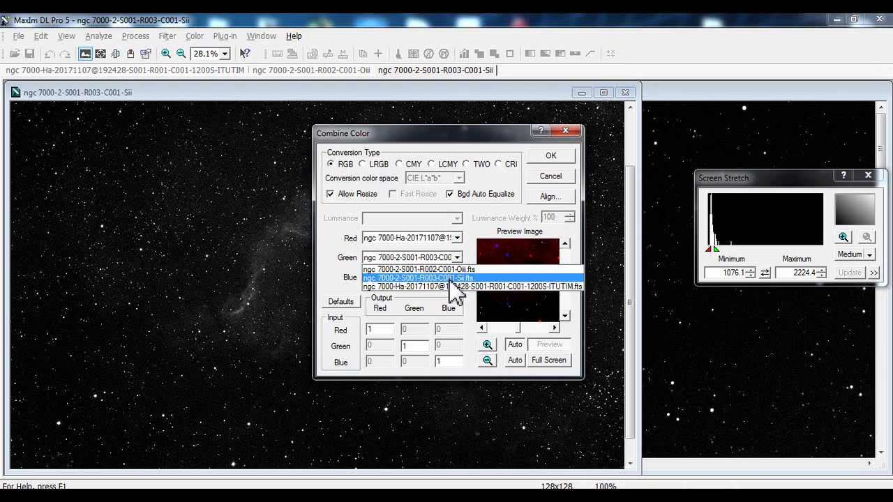
pyautogui.click(452, 268)
pyautogui.click(457, 238)
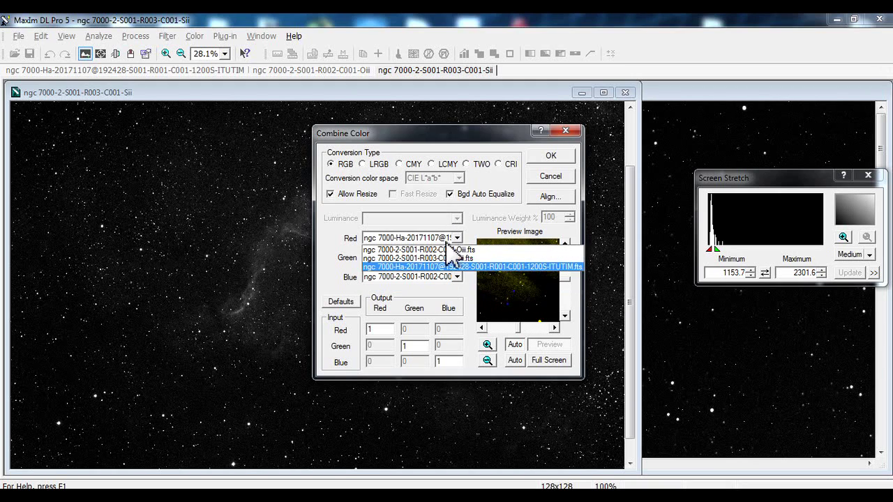
pyautogui.click(454, 258)
pyautogui.click(456, 276)
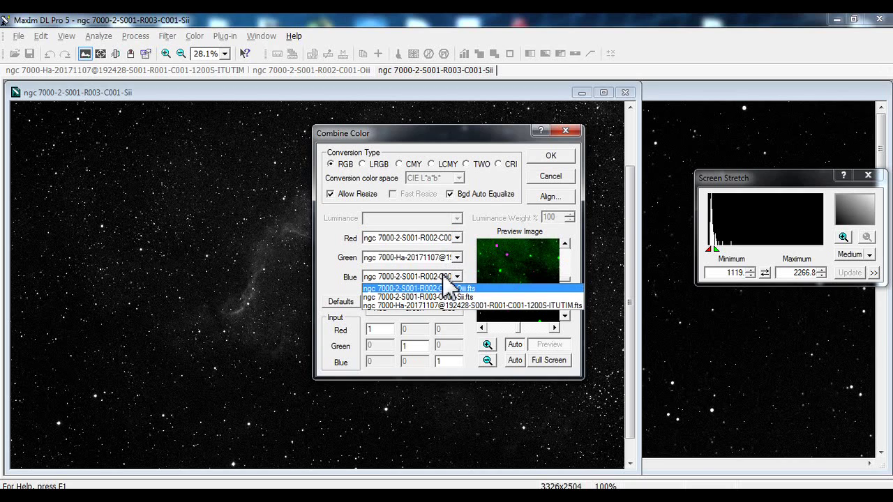
pyautogui.click(444, 297)
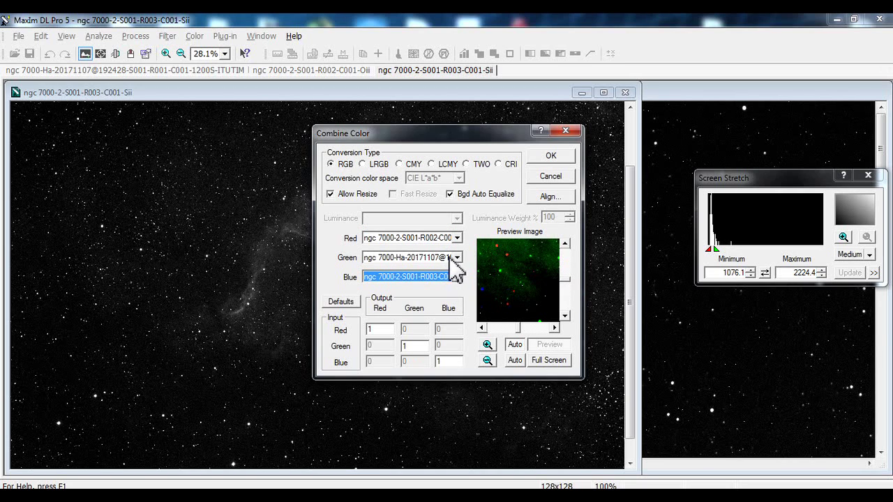
# Step: Align the three NGC 7000 frames and create the combined RGB image
pyautogui.click(550, 197)
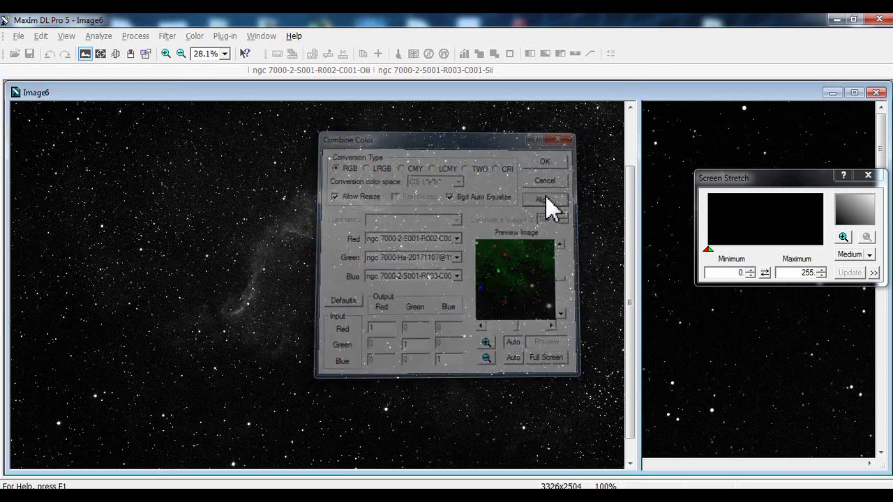
pyautogui.click(52, 311)
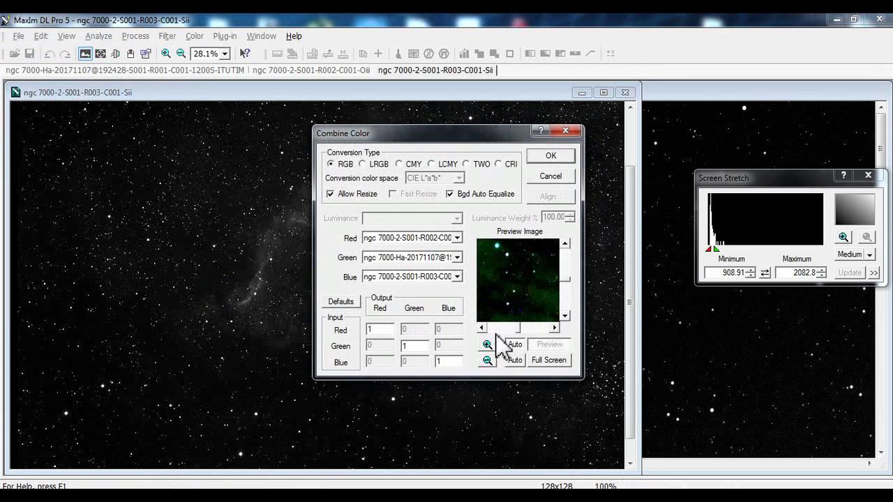
pyautogui.click(488, 360)
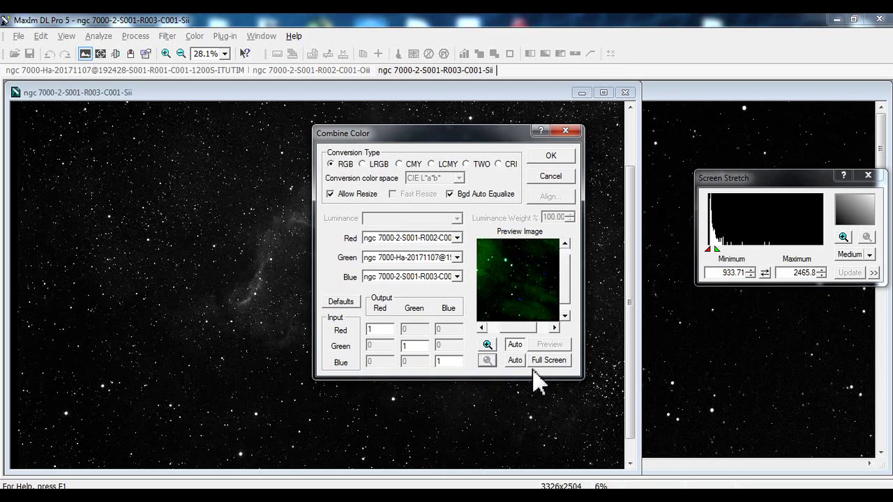
pyautogui.click(570, 159)
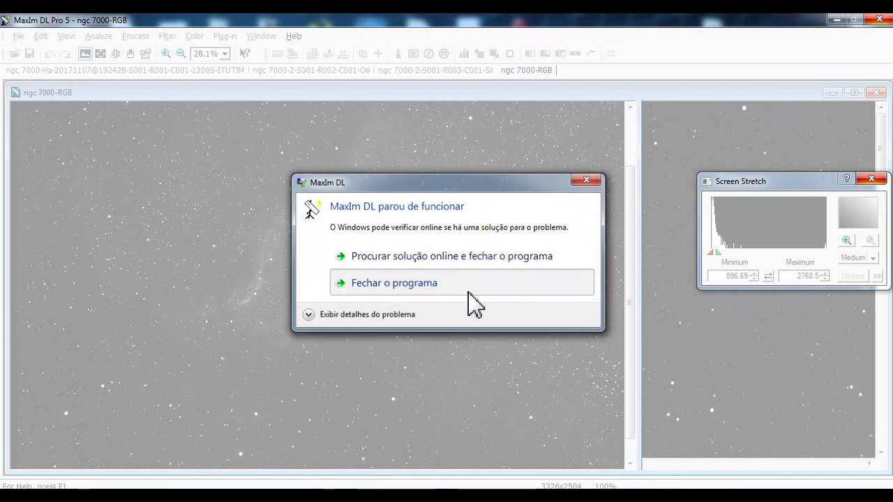
# Step: Close the crashed MaxIm DL and select the B, r and v TIFF files in the mxlm dl txt folder in Windows Explorer
pyautogui.click(468, 293)
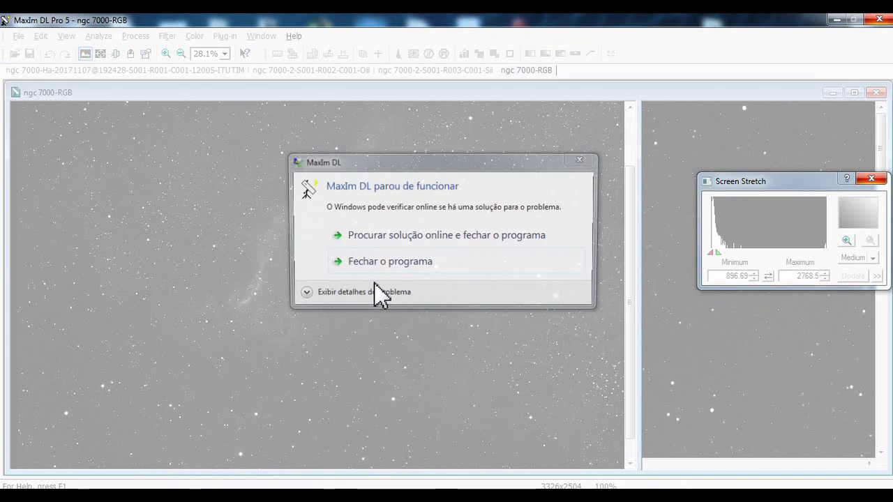
pyautogui.click(424, 263)
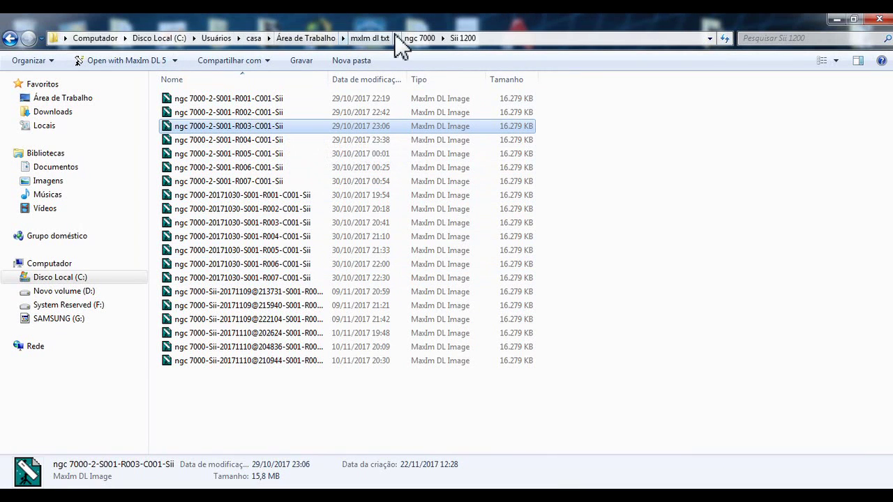
pyautogui.click(419, 38)
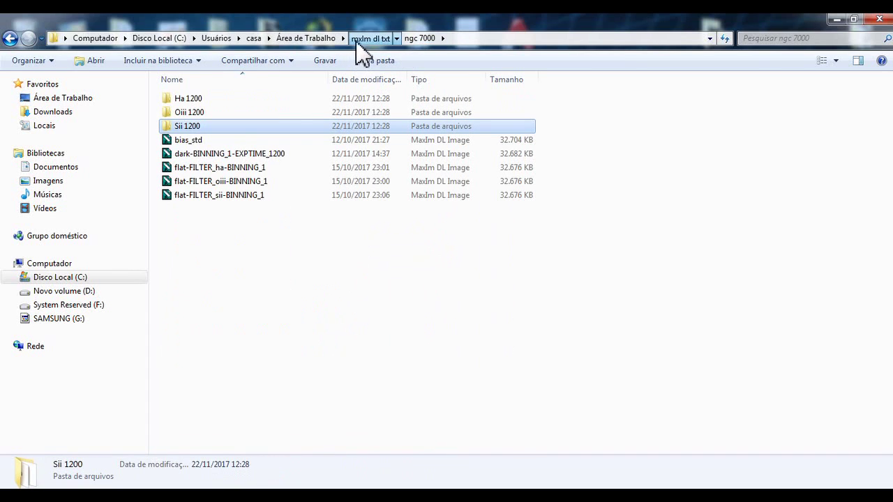
pyautogui.click(366, 38)
pyautogui.click(227, 265)
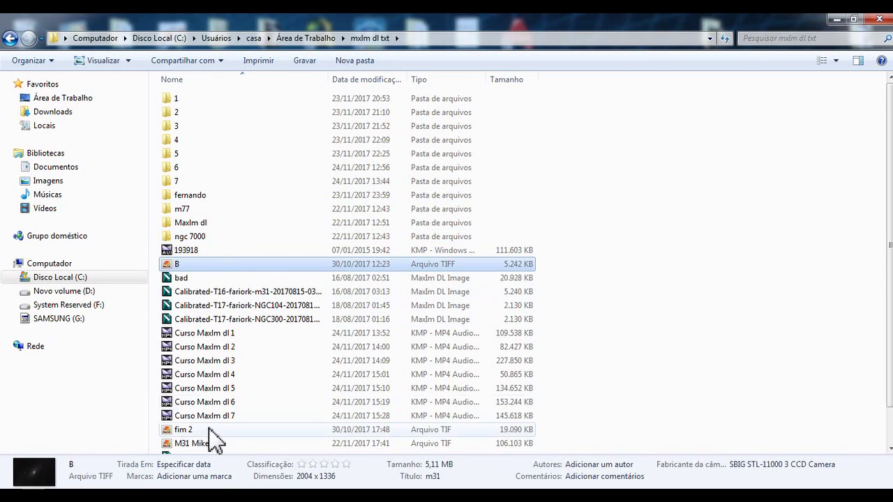
pyautogui.scroll(-1, 215, 436)
pyautogui.keyDown('ctrl'); pyautogui.click(213, 433); pyautogui.keyUp('ctrl')
pyautogui.keyDown('ctrl'); pyautogui.click(209, 447); pyautogui.keyUp('ctrl')
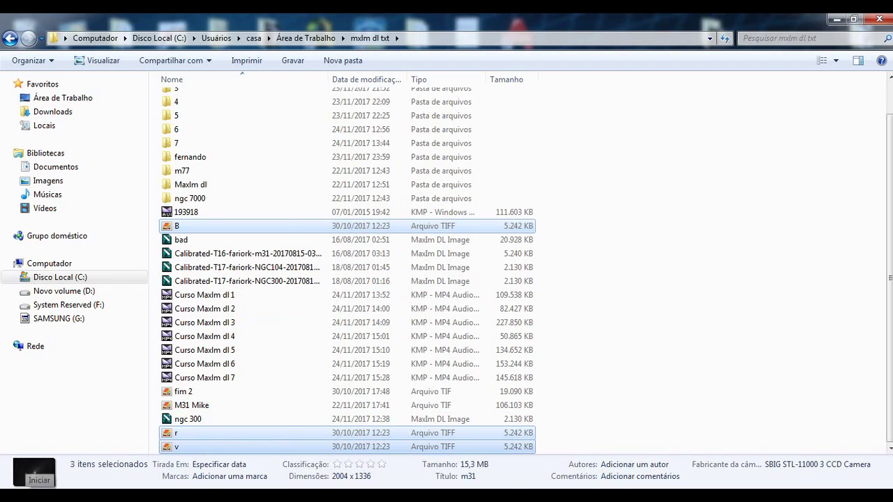
# Step: Launch MaxIm DL 5 again and load the selected B, r and v TIFF files into it
pyautogui.click(34, 471)
pyautogui.write('max')
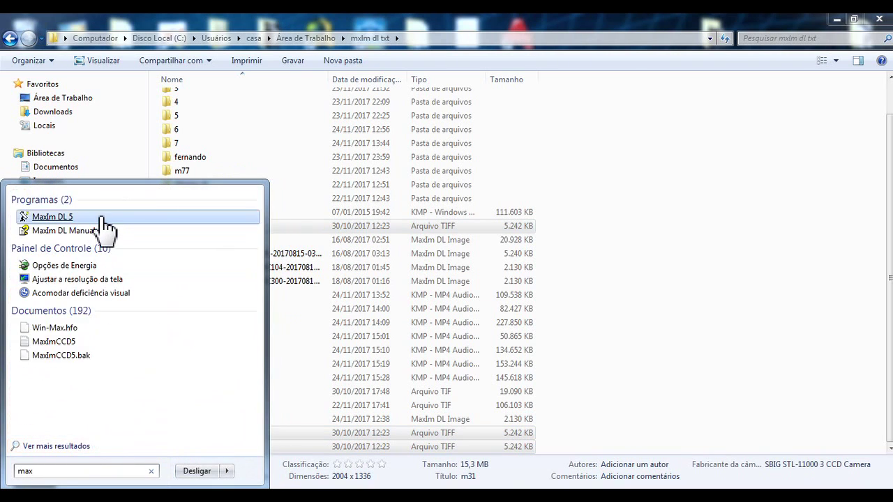
pyautogui.click(101, 219)
pyautogui.hotkey('alt', 'Tab')
pyautogui.moveTo(209, 226); pyautogui.dragTo(300, 491)
pyautogui.moveTo(353, 390); pyautogui.dragTo(355, 388)
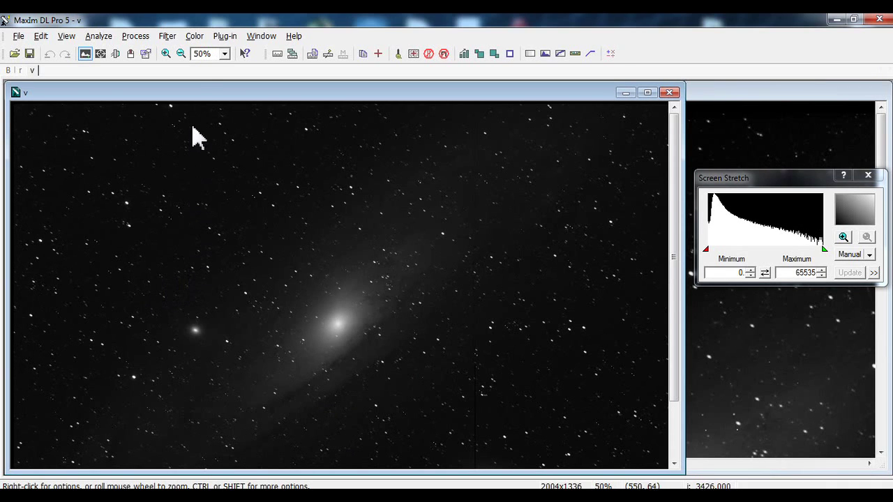
# Step: Start a Combine Color conversion of type RGB and assign v.tiff to the green channel
pyautogui.click(171, 36)
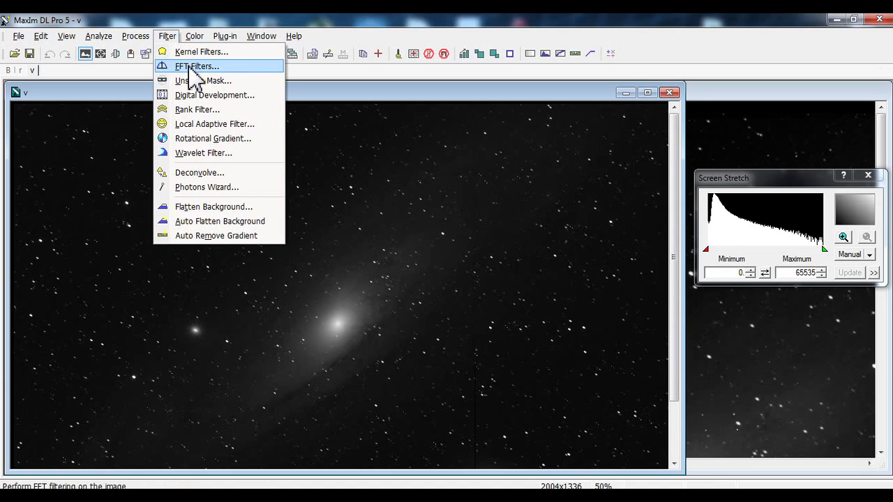
pyautogui.click(209, 51)
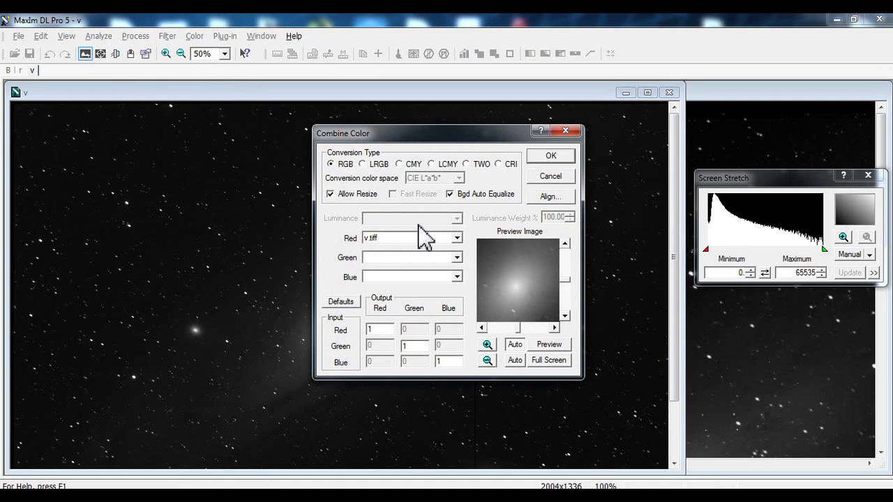
pyautogui.click(456, 257)
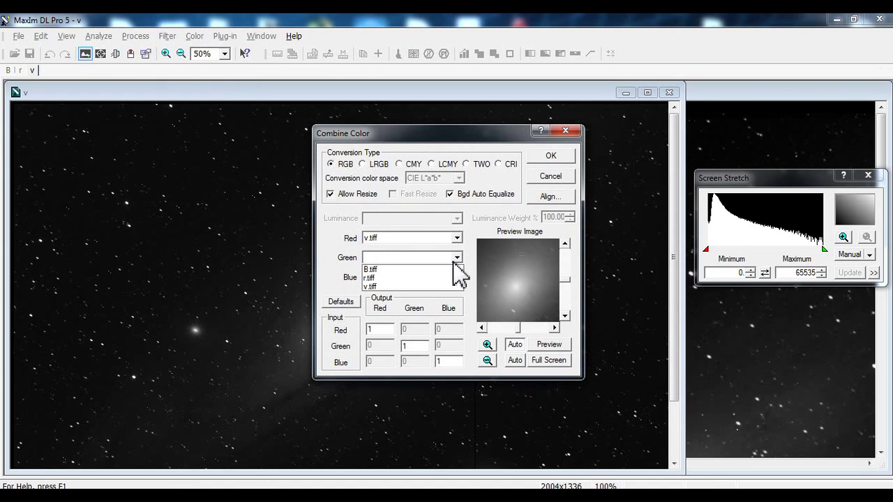
pyautogui.click(423, 286)
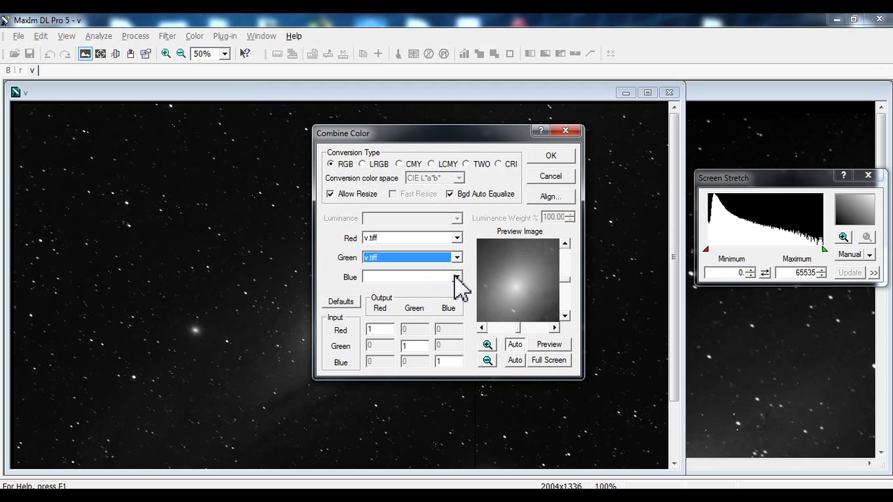
pyautogui.click(457, 259)
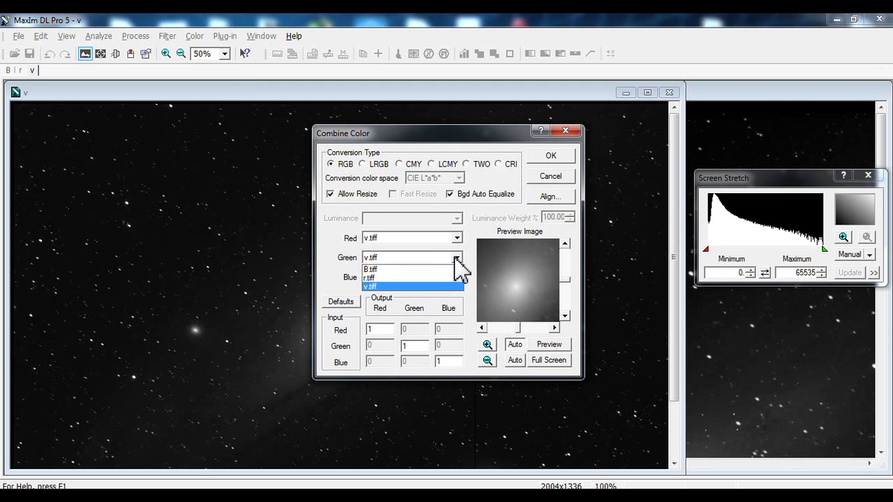
pyautogui.click(455, 257)
pyautogui.click(457, 238)
pyautogui.click(450, 276)
pyautogui.click(457, 258)
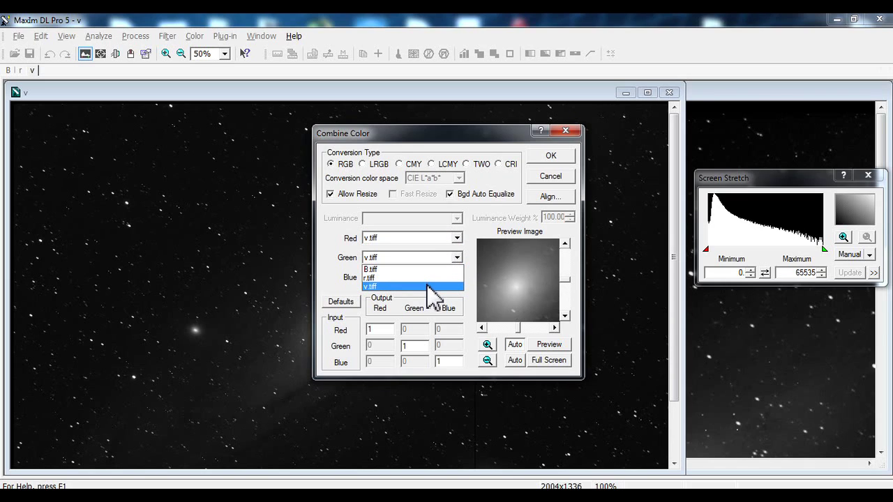
pyautogui.click(427, 286)
# Step: Assign r.tiff to the red channel and B.tiff to the blue channel of the colour combine
pyautogui.click(454, 238)
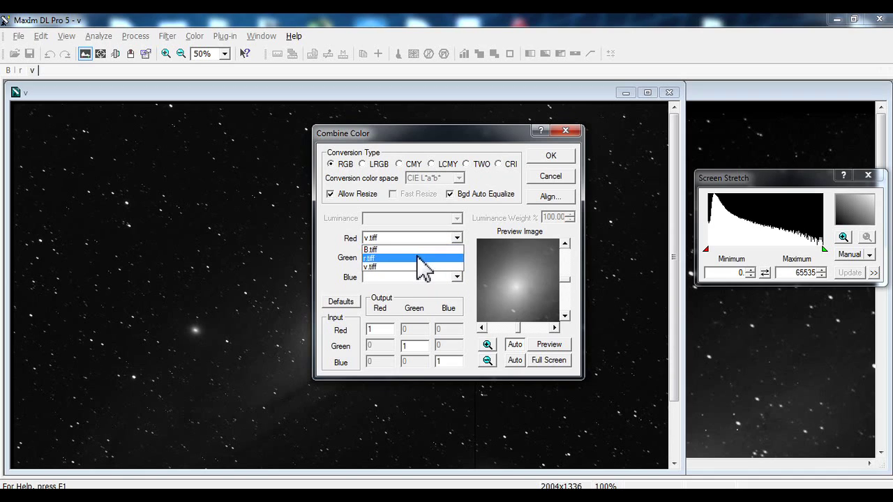
pyautogui.click(417, 258)
pyautogui.click(457, 278)
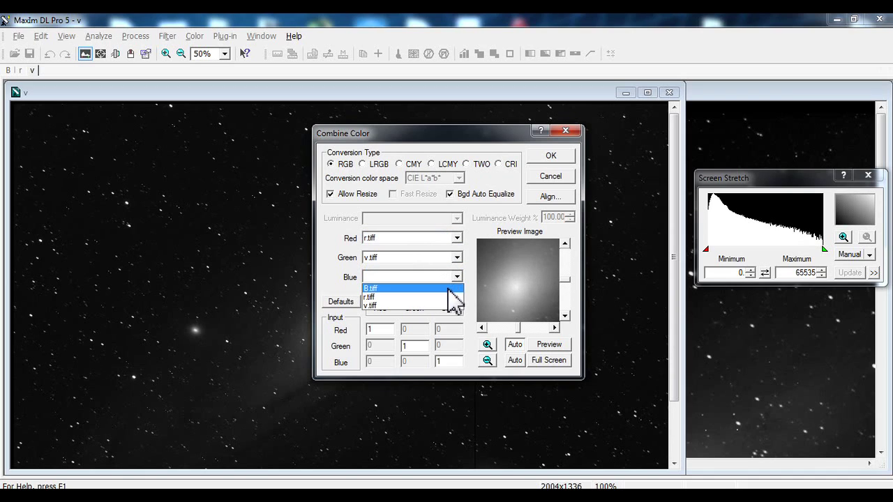
pyautogui.click(451, 286)
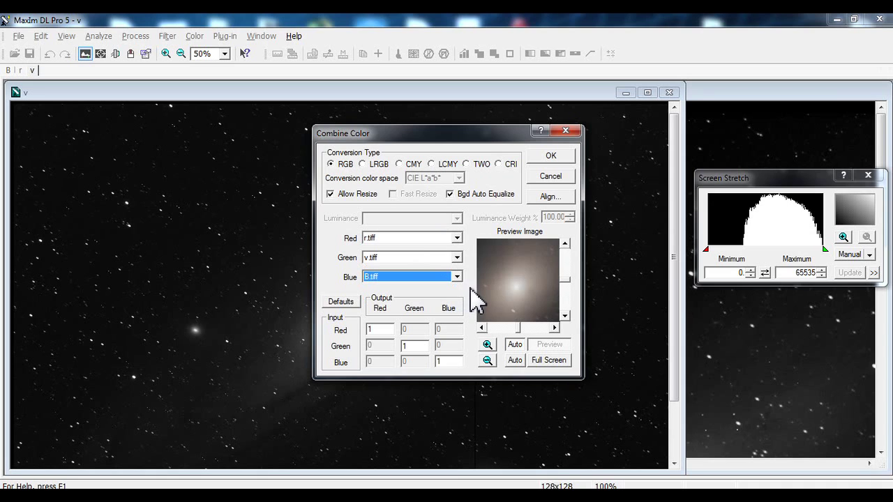
# Step: Align and combine the three M31 frames into an RGB image and raise its screen stretch maximum to about 67015
pyautogui.click(548, 197)
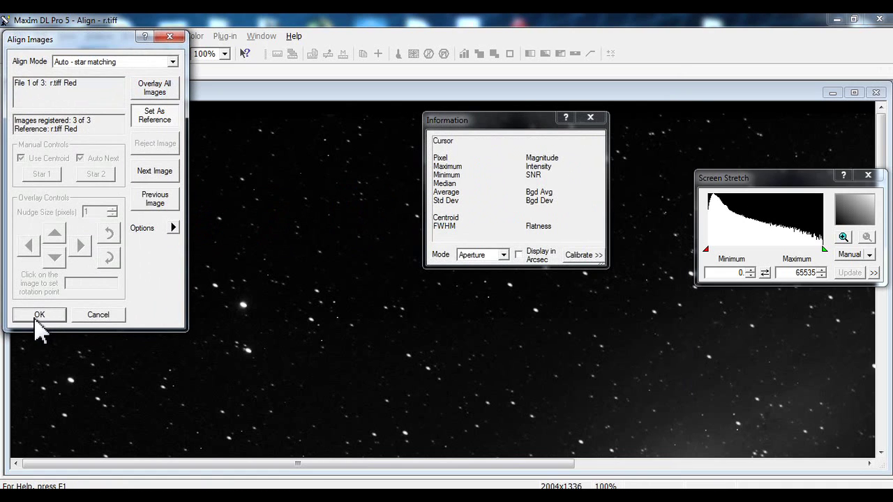
pyautogui.click(36, 315)
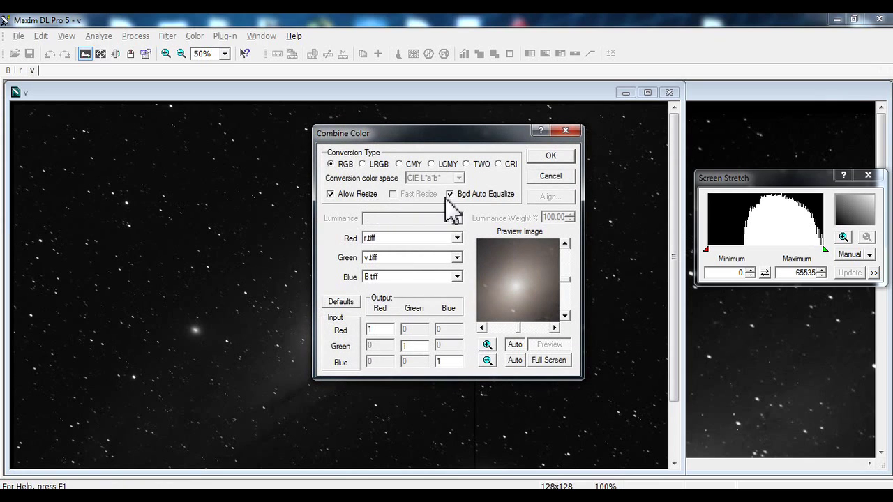
pyautogui.click(551, 160)
pyautogui.scroll(-4, 488, 309)
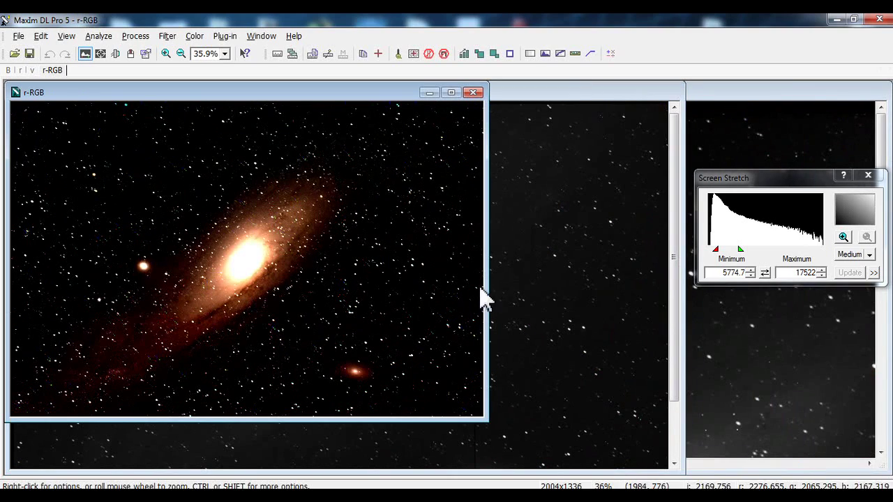
pyautogui.moveTo(741, 250)
pyautogui.mouseDown()
pyautogui.moveTo(845, 254)
pyautogui.moveTo(724, 251)
pyautogui.moveTo(867, 257)
pyautogui.mouseUp()
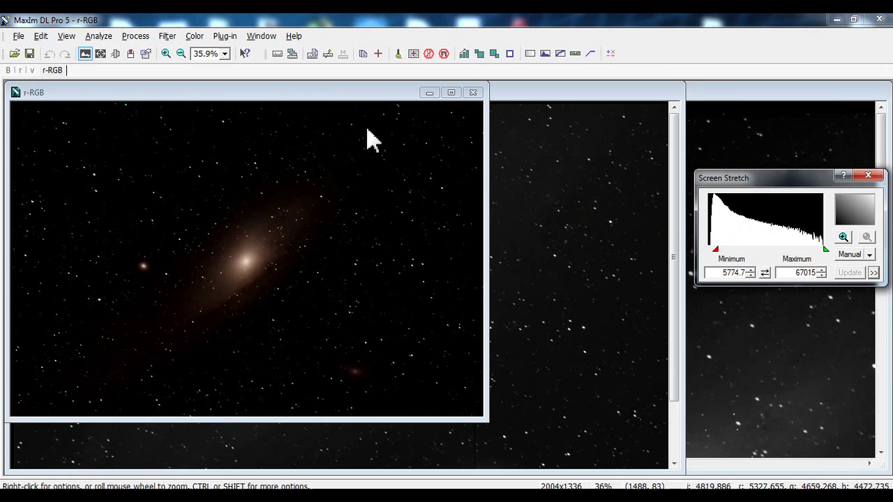
# Step: Start a Color Stack with r.tiff as the first input image, coloured red
pyautogui.click(225, 36)
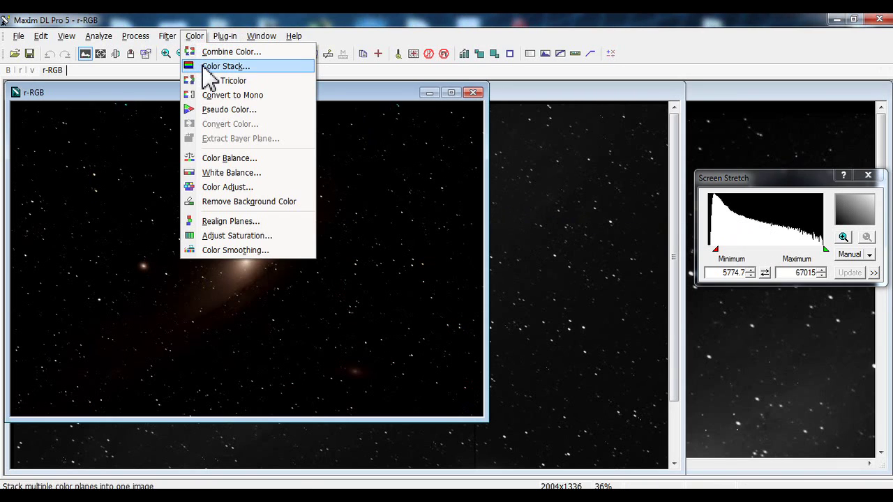
pyautogui.click(210, 67)
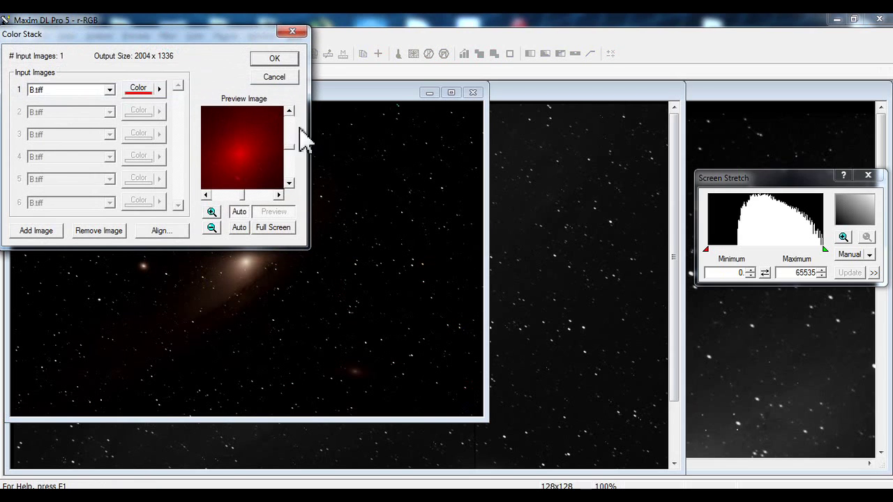
pyautogui.click(108, 90)
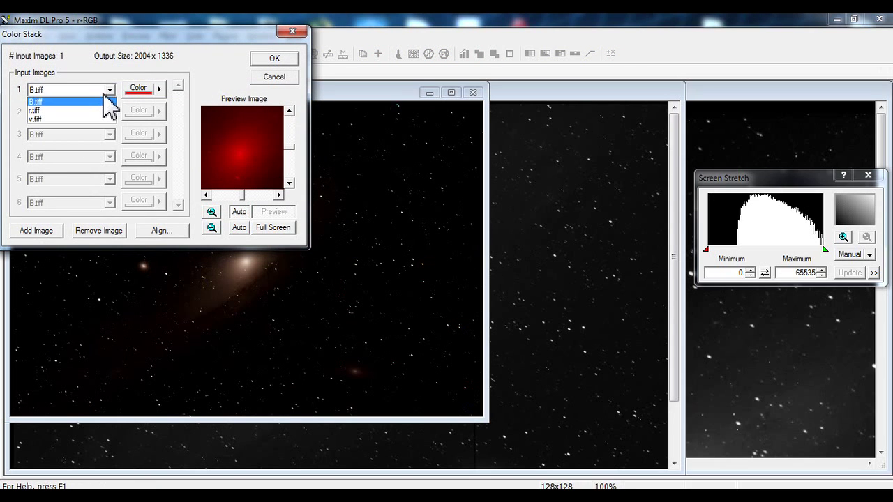
pyautogui.click(94, 123)
pyautogui.click(160, 91)
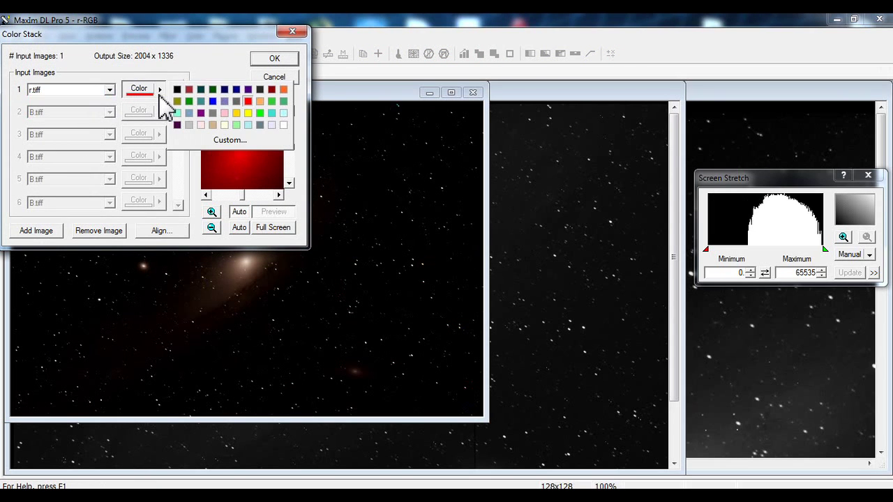
pyautogui.click(148, 98)
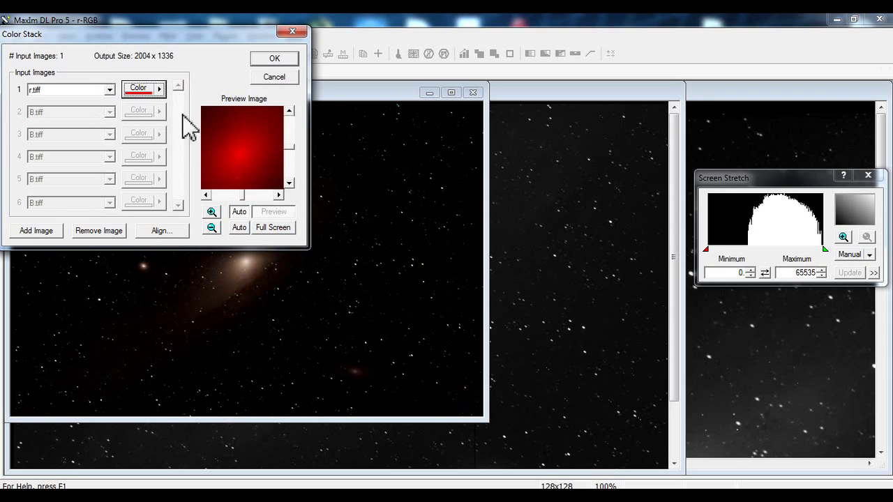
# Step: Add B.tiff as the second input image of the colour stack and colour it dark blue
pyautogui.click(44, 244)
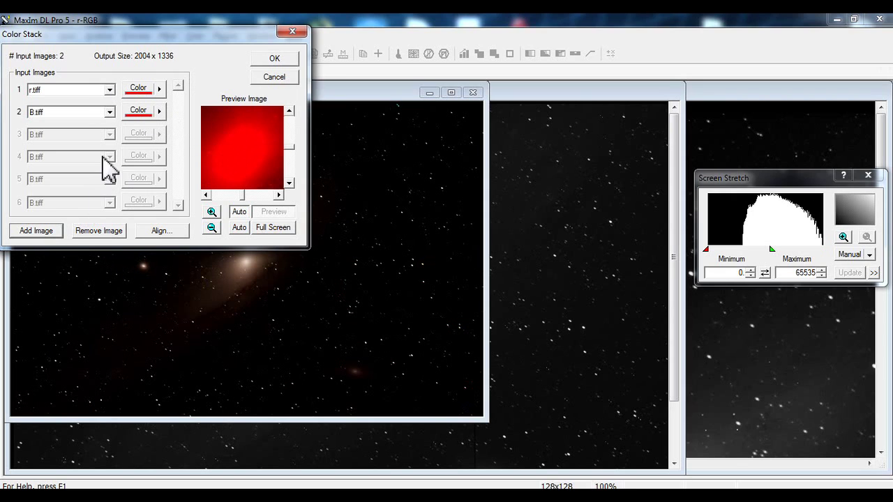
pyautogui.click(159, 116)
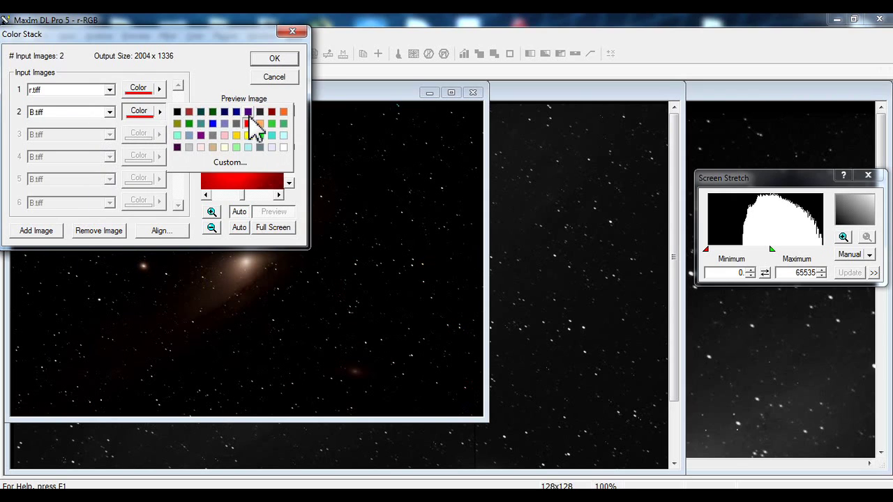
pyautogui.click(239, 114)
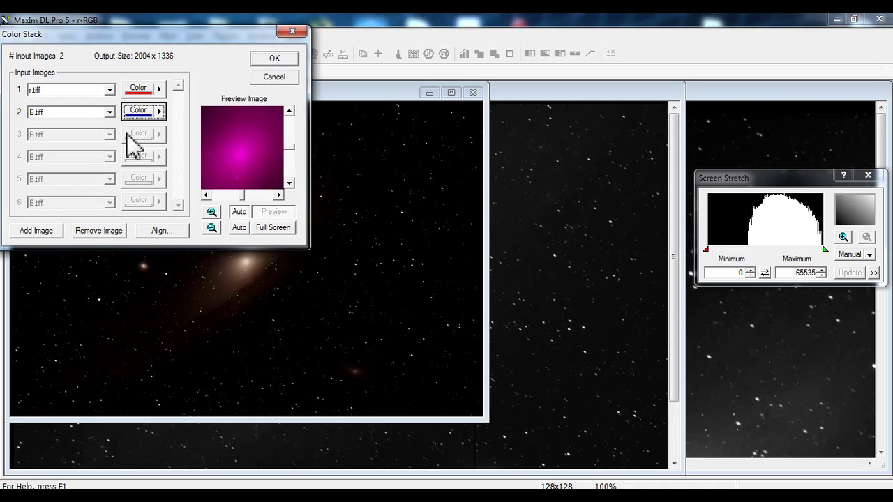
# Step: Add v.tiff as the third input image of the colour stack and colour it green
pyautogui.click(53, 231)
pyautogui.click(97, 135)
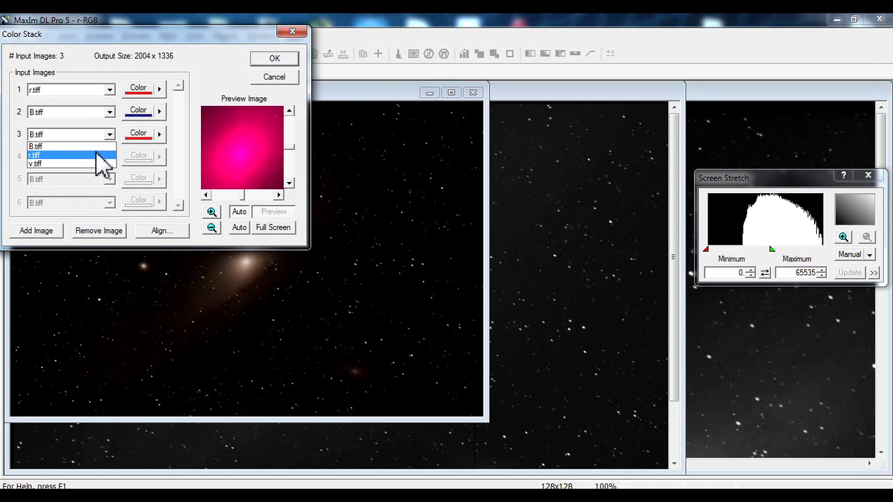
pyautogui.click(91, 164)
pyautogui.click(158, 134)
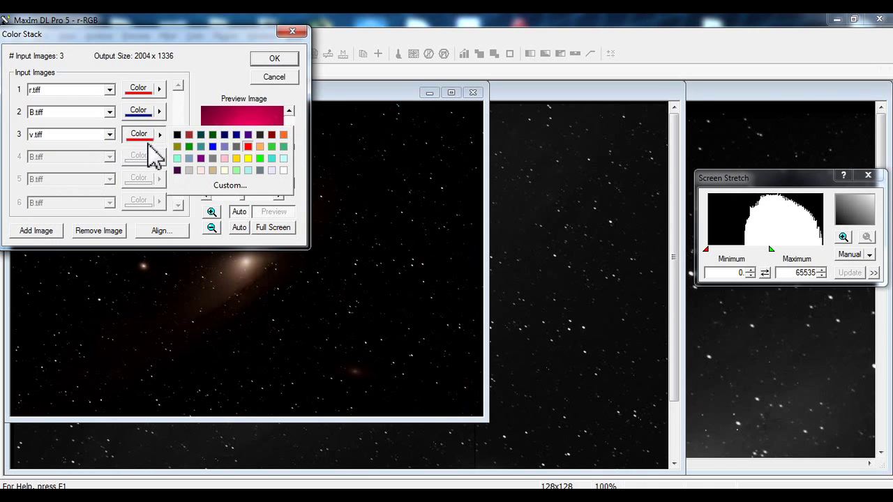
pyautogui.click(183, 155)
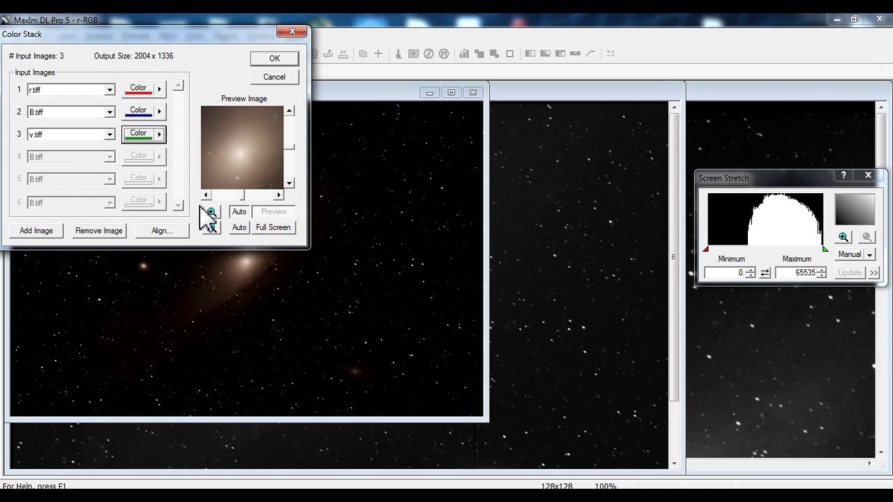
# Step: Align the stack's three frames, create the stacked colour image and set its screen stretch maximum to about 33457
pyautogui.click(160, 231)
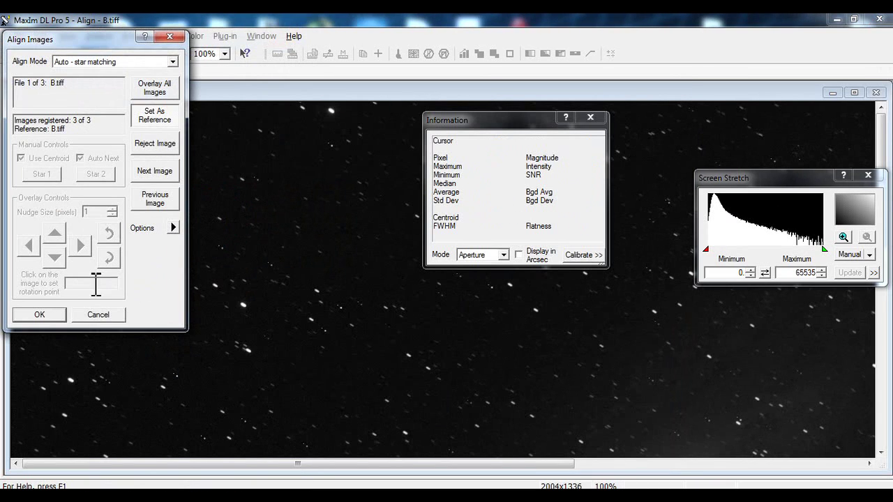
pyautogui.click(42, 310)
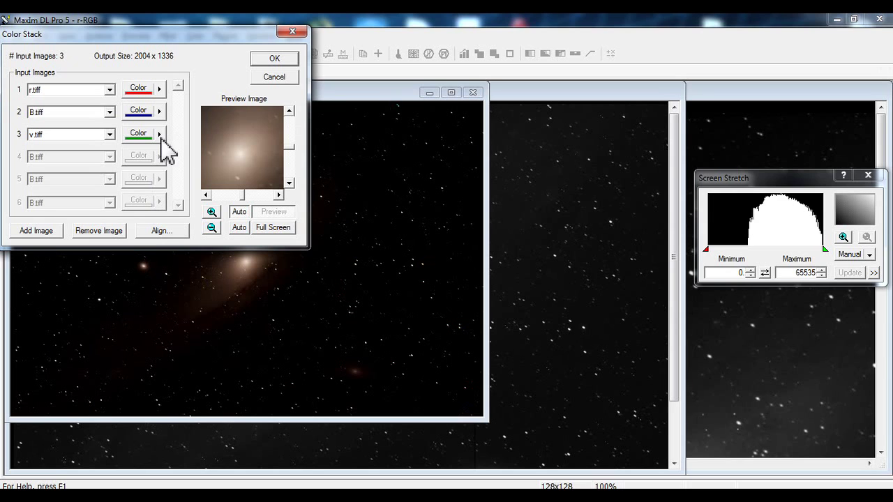
pyautogui.click(274, 58)
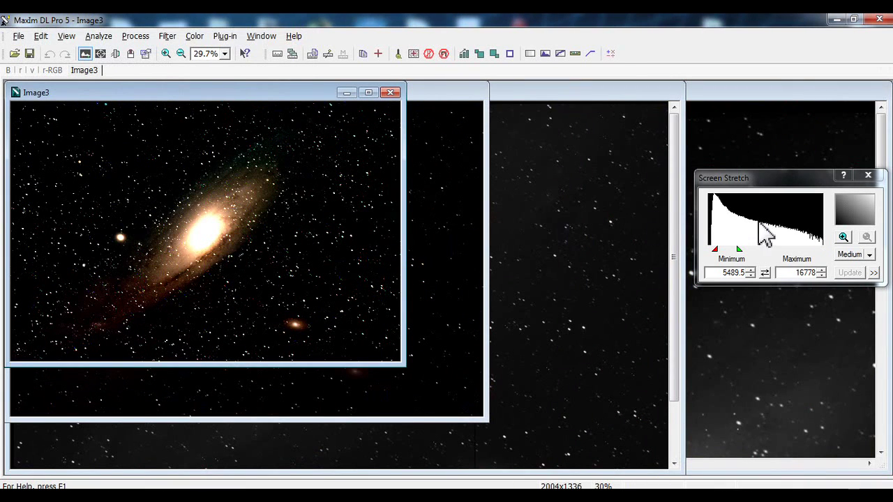
pyautogui.moveTo(739, 250)
pyautogui.mouseDown()
pyautogui.moveTo(865, 241)
pyautogui.moveTo(795, 257)
pyautogui.mouseUp()
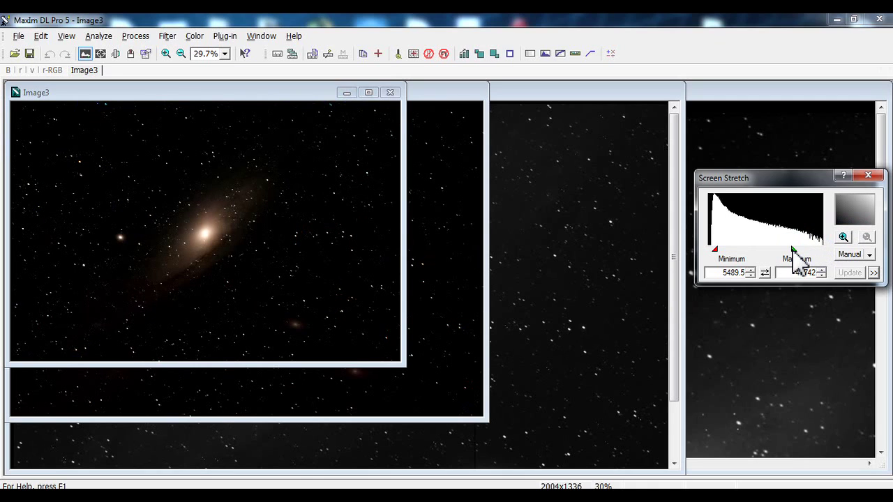
pyautogui.moveTo(790, 253); pyautogui.dragTo(753, 251)
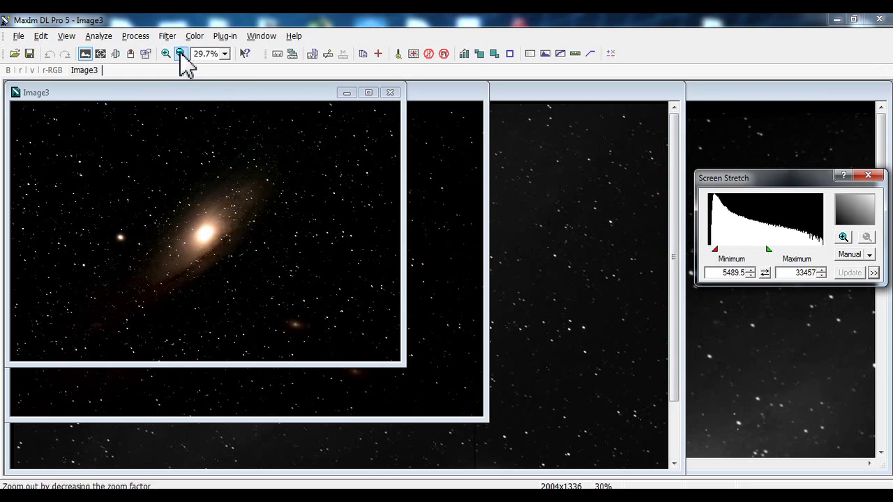
# Step: Split the stacked colour image into its three monochrome planes with Split Tricolor and view the blue and green ones
pyautogui.click(192, 36)
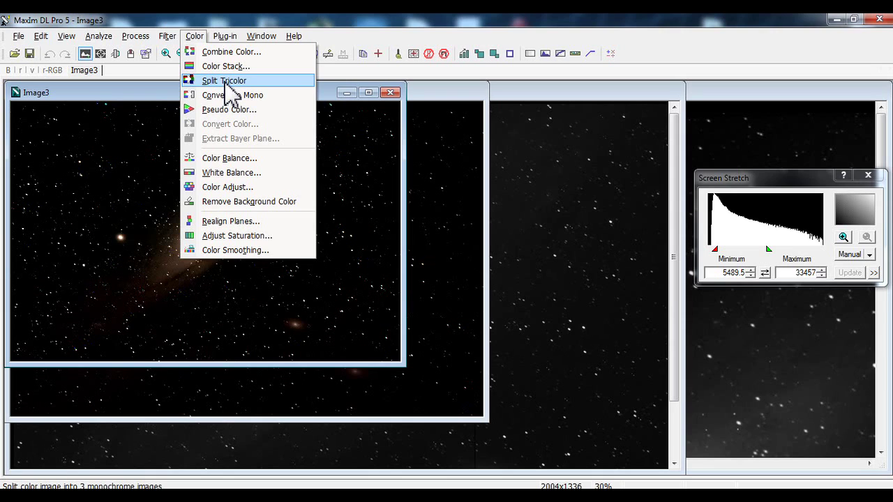
pyautogui.click(224, 81)
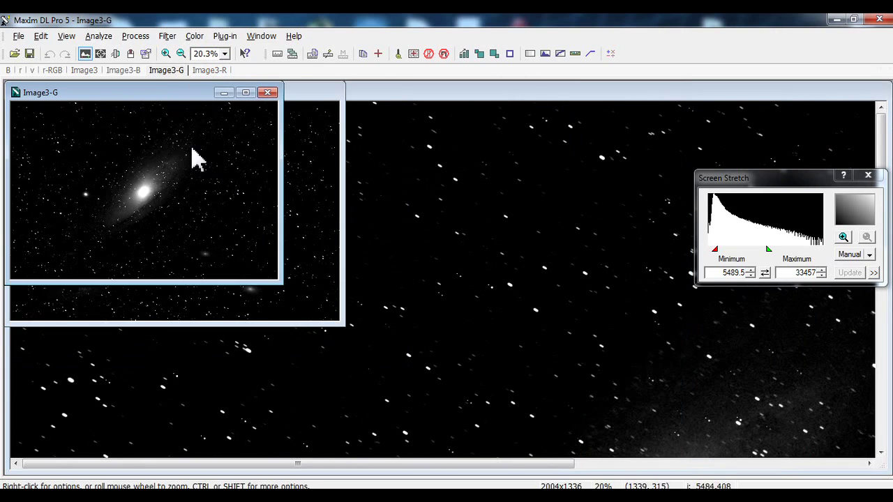
pyautogui.click(136, 71)
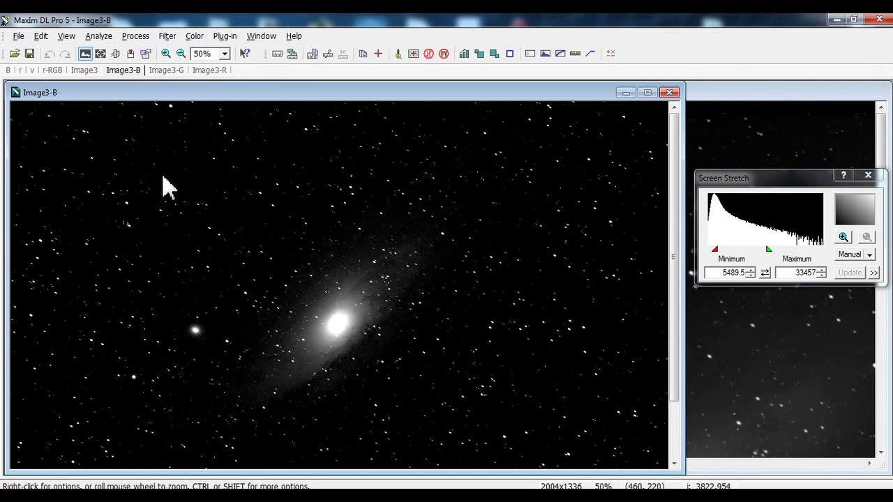
pyautogui.click(180, 70)
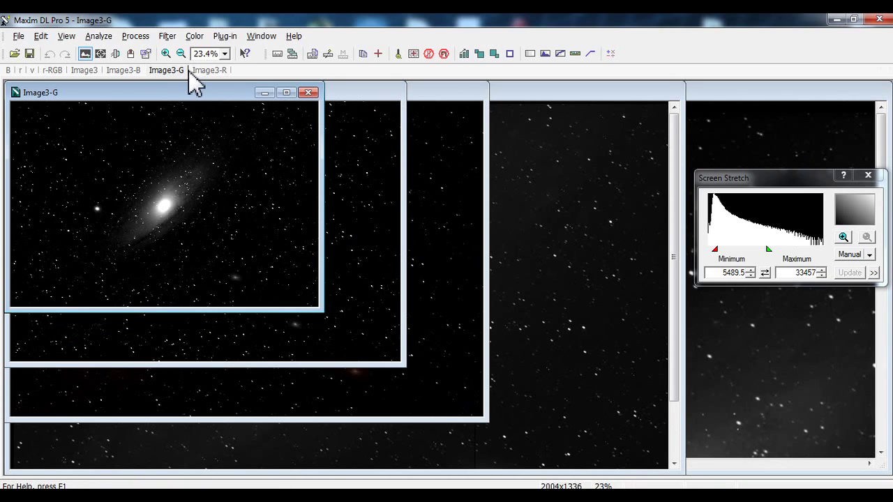